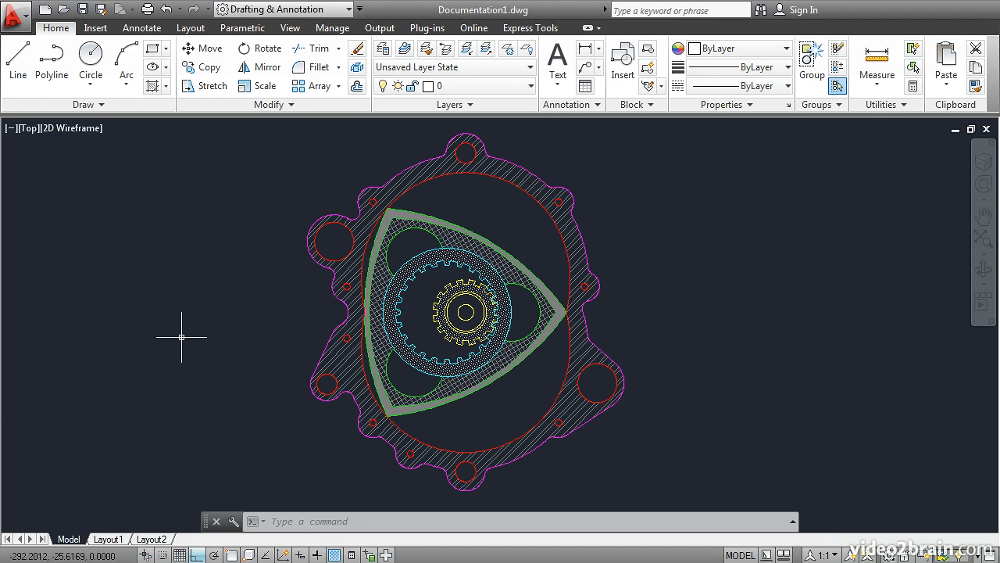
# - Create a new layer named Titleblock
pyautogui.click(383, 50)
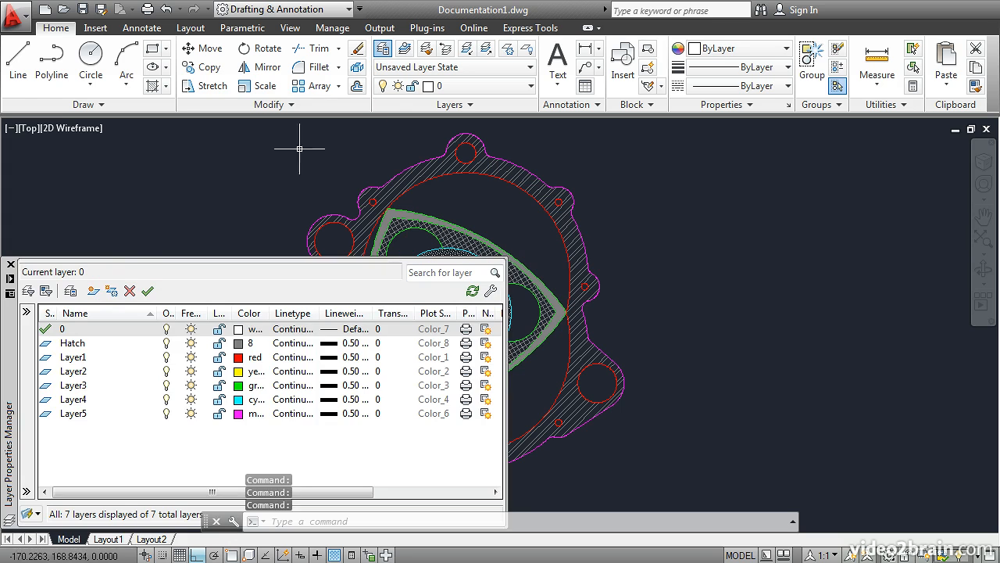
pyautogui.click(92, 292)
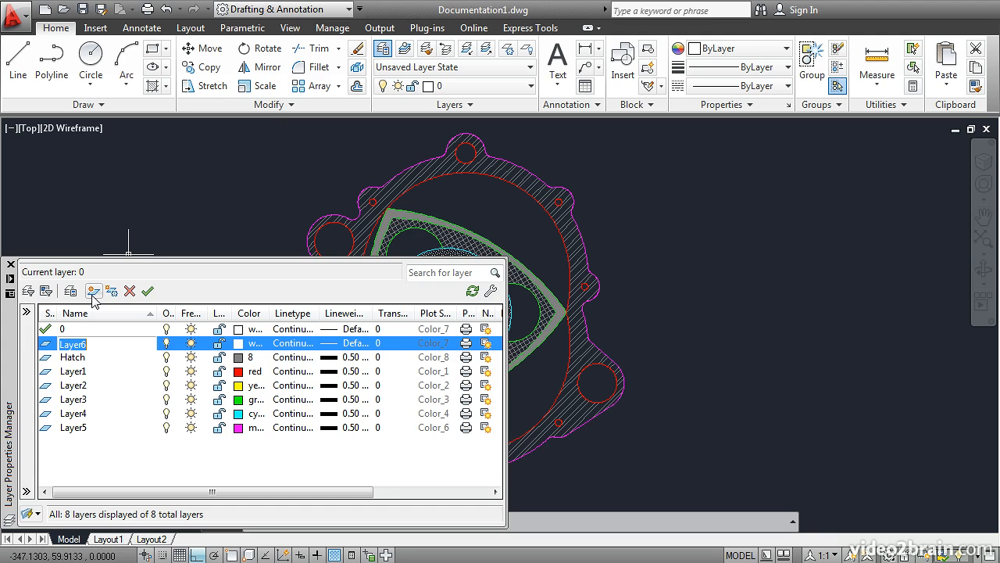
pyautogui.write('Titleblock')
pyautogui.press('Return')
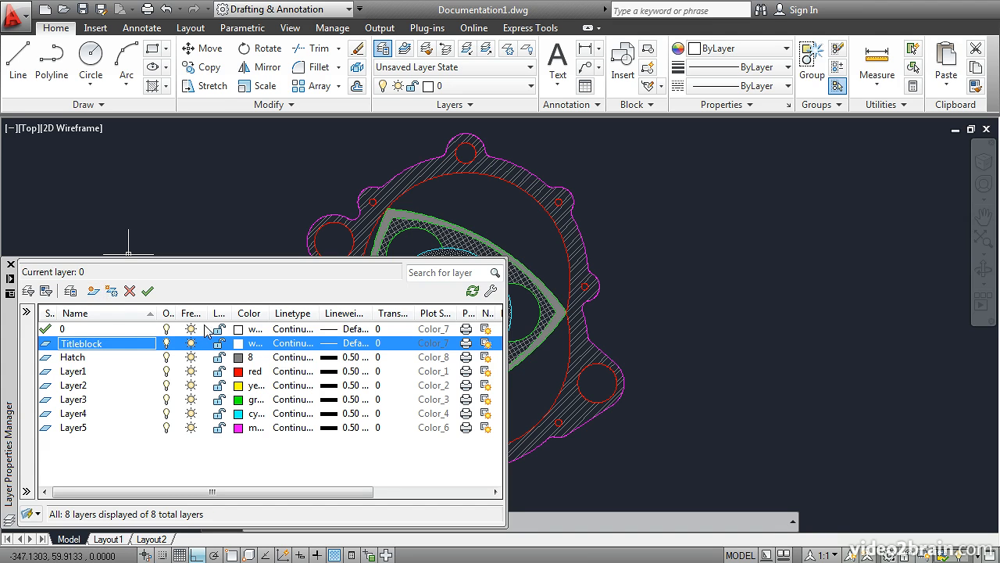
# - Create a new layer named Viewport and make it the current layer
pyautogui.click(92, 291)
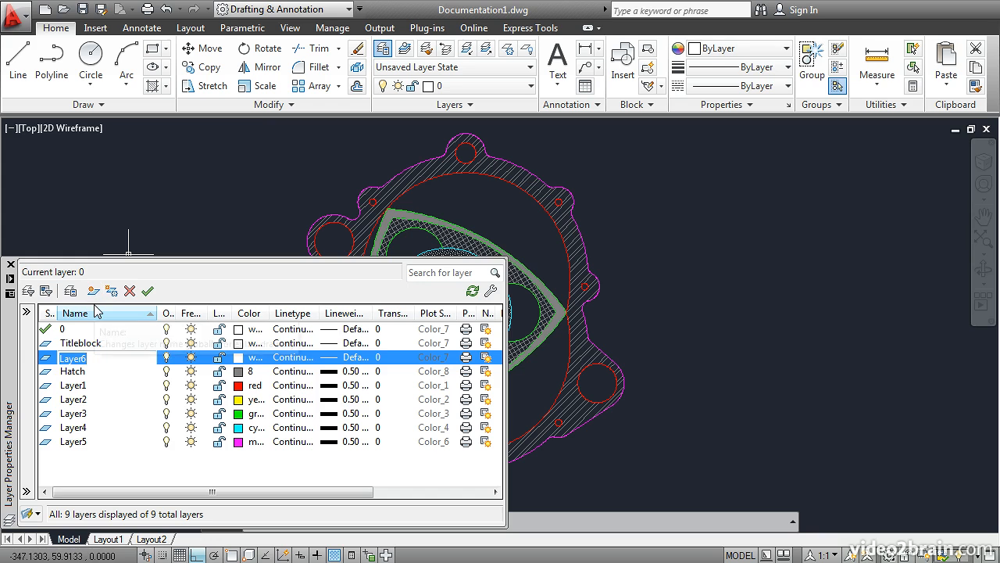
pyautogui.write('Viewport')
pyautogui.press('Return')
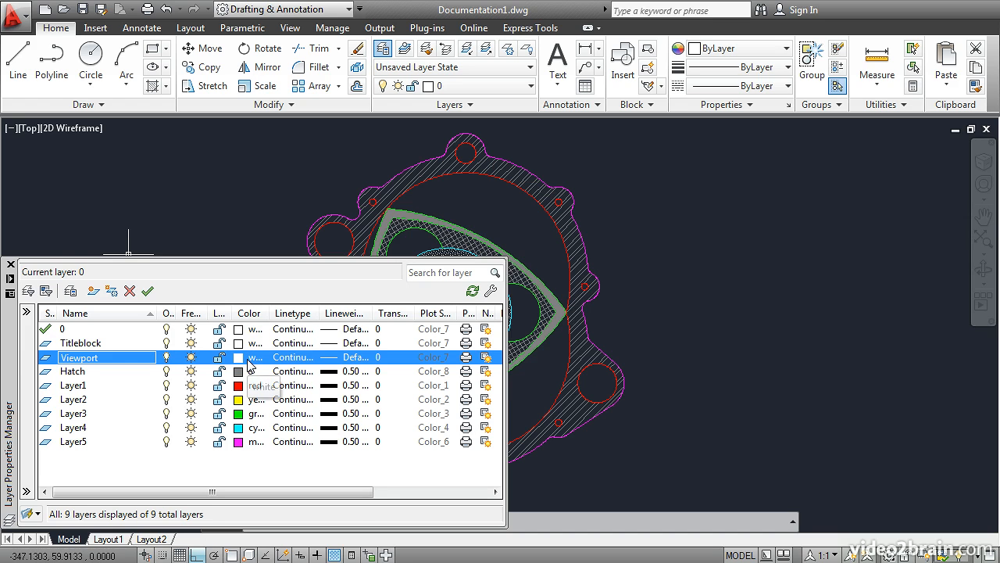
pyautogui.doubleClick(45, 359)
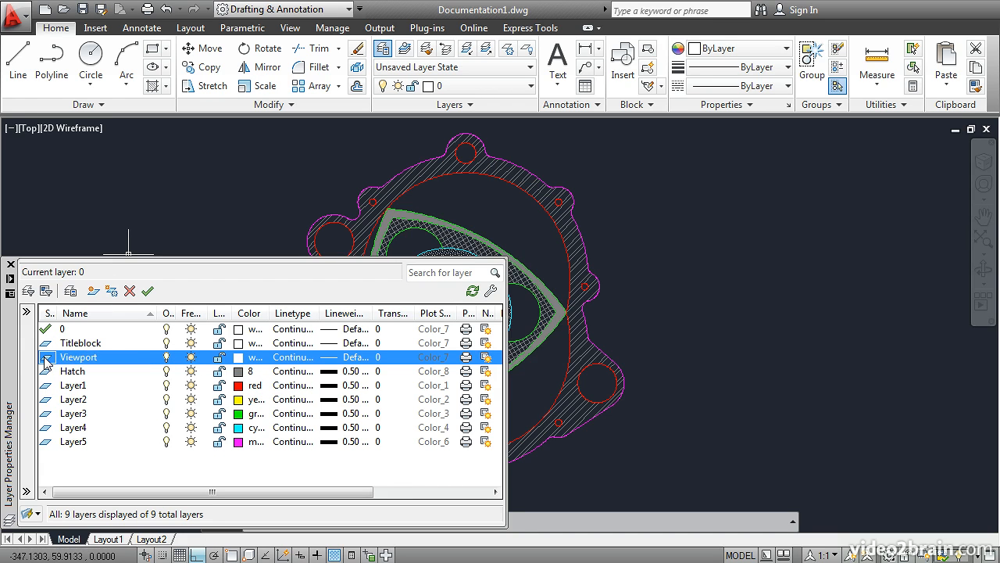
# - Set the Titleblock layer's lineweight to 0.70 mm and collapse the layer manager
pyautogui.click(83, 344)
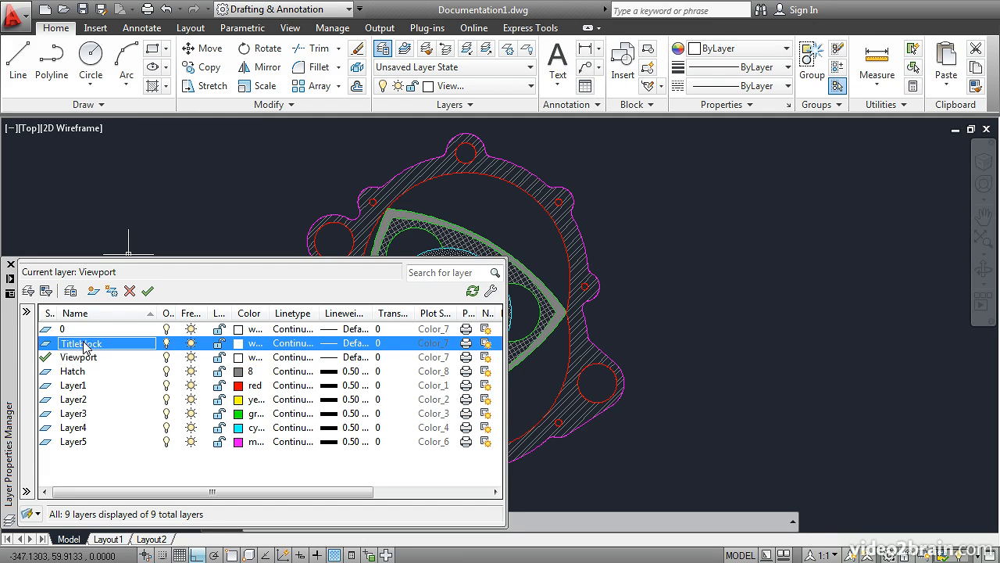
pyautogui.click(334, 344)
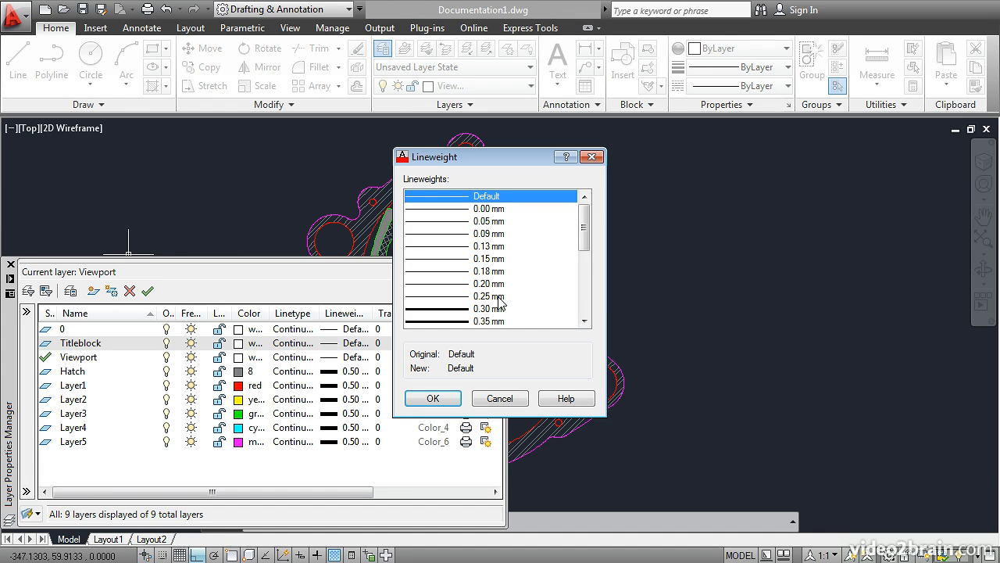
pyautogui.moveTo(586, 237); pyautogui.dragTo(585, 268)
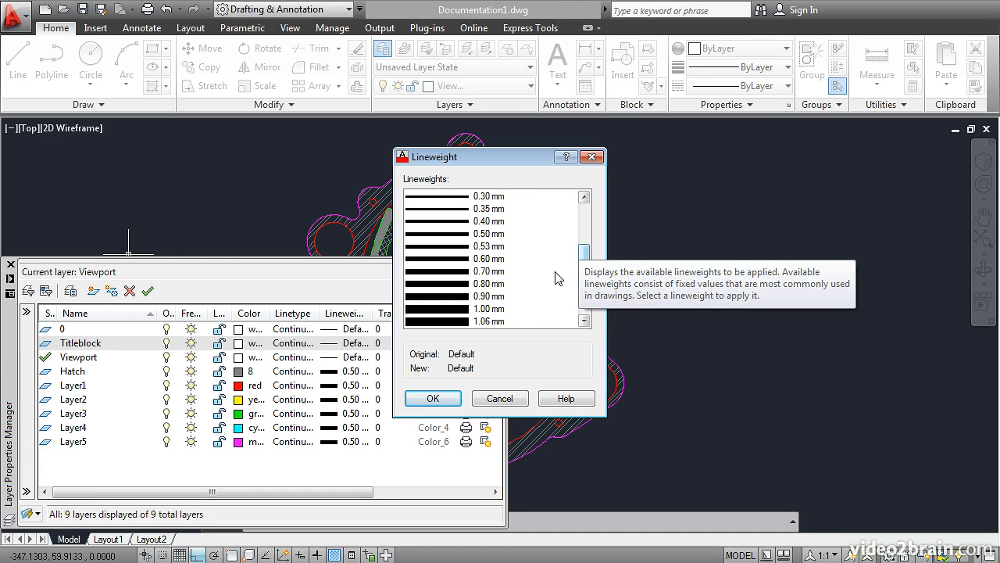
pyautogui.click(483, 274)
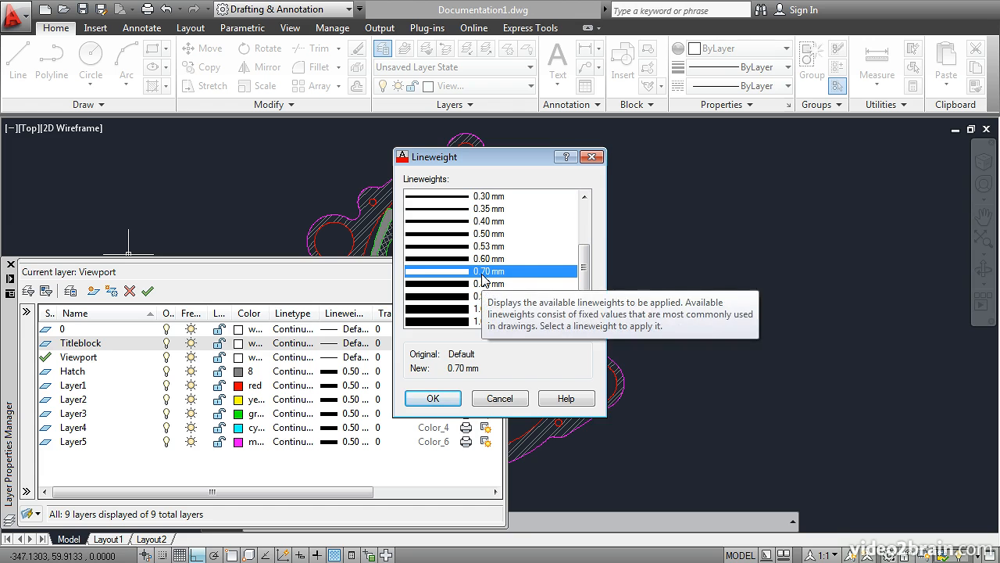
pyautogui.click(434, 398)
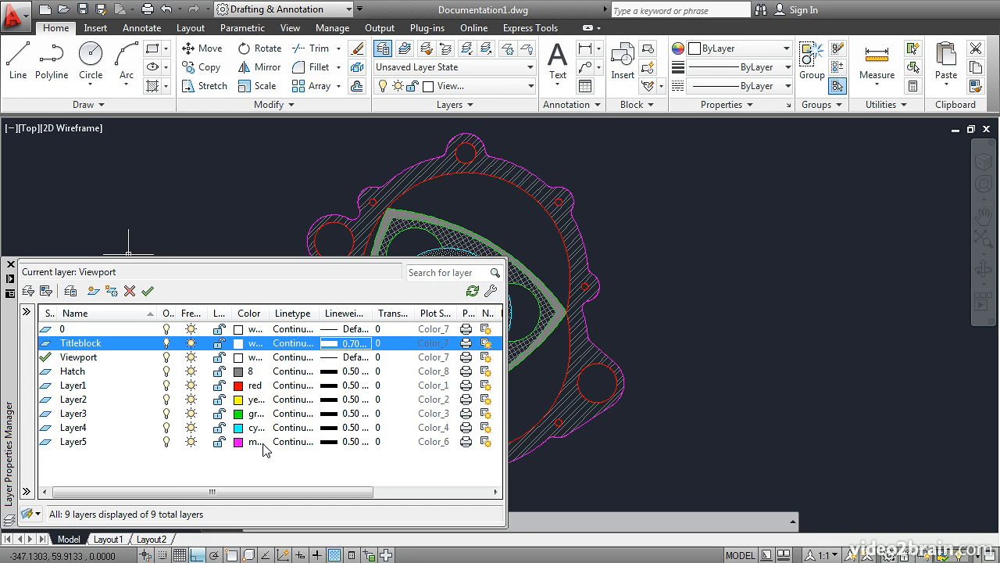
pyautogui.click(10, 279)
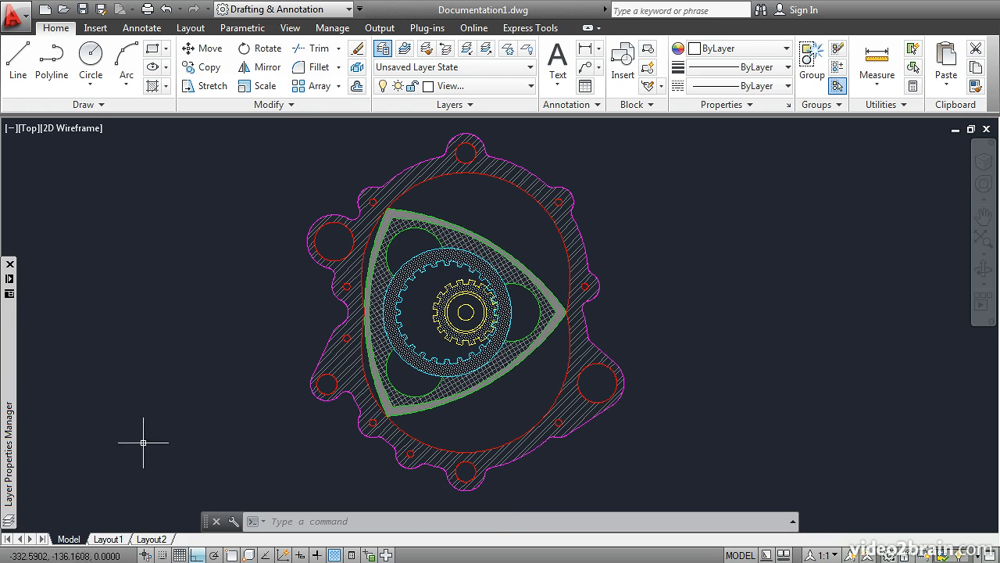
# - Switch to Layout1 and check which layer its viewport is assigned to
pyautogui.click(108, 539)
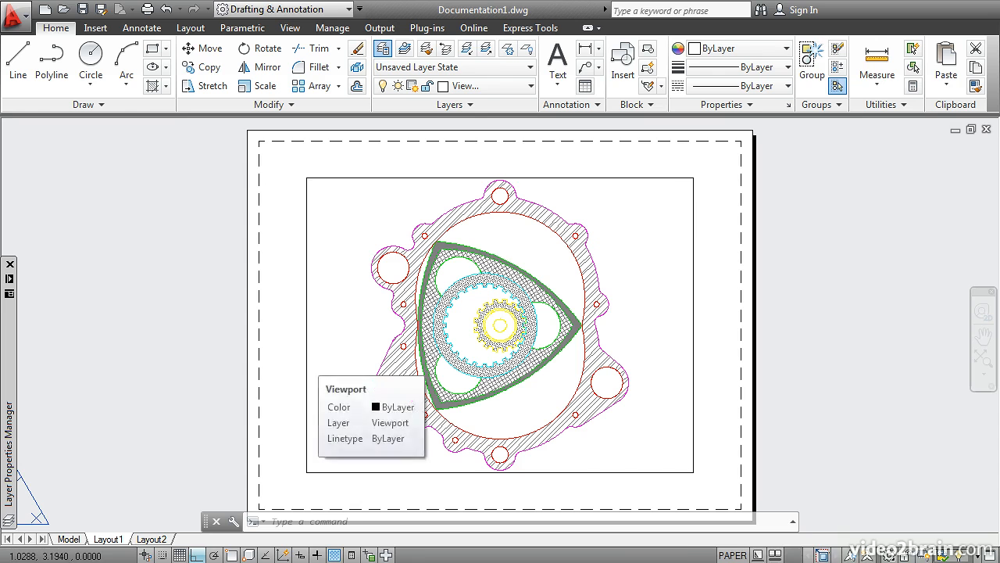
pyautogui.click(301, 364)
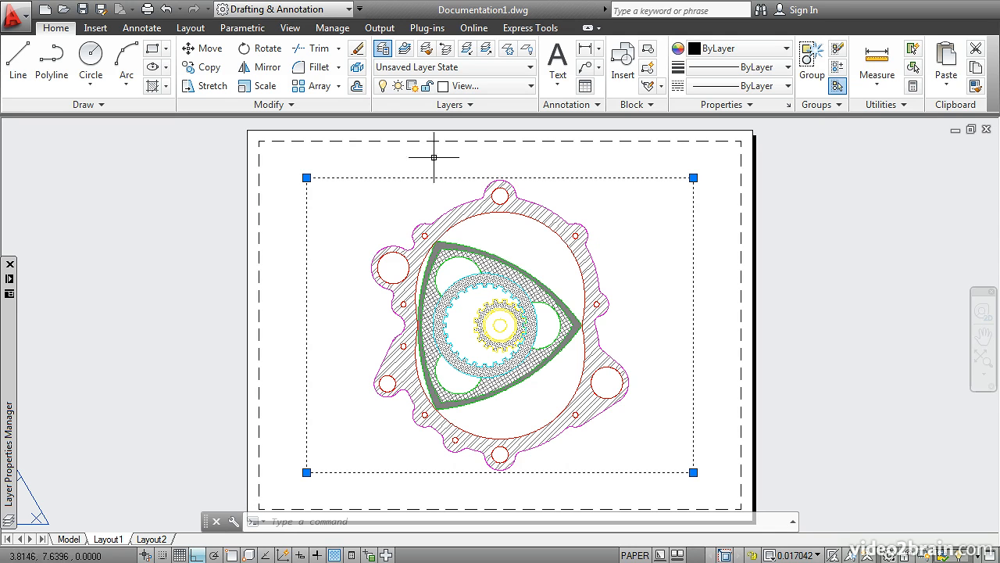
pyautogui.click(455, 88)
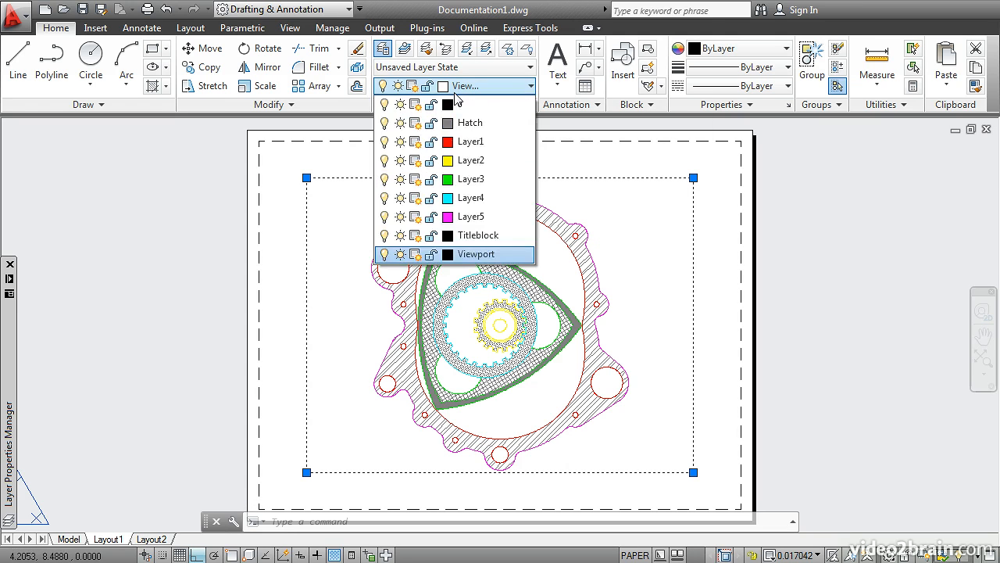
pyautogui.click(455, 93)
pyautogui.press('Escape')
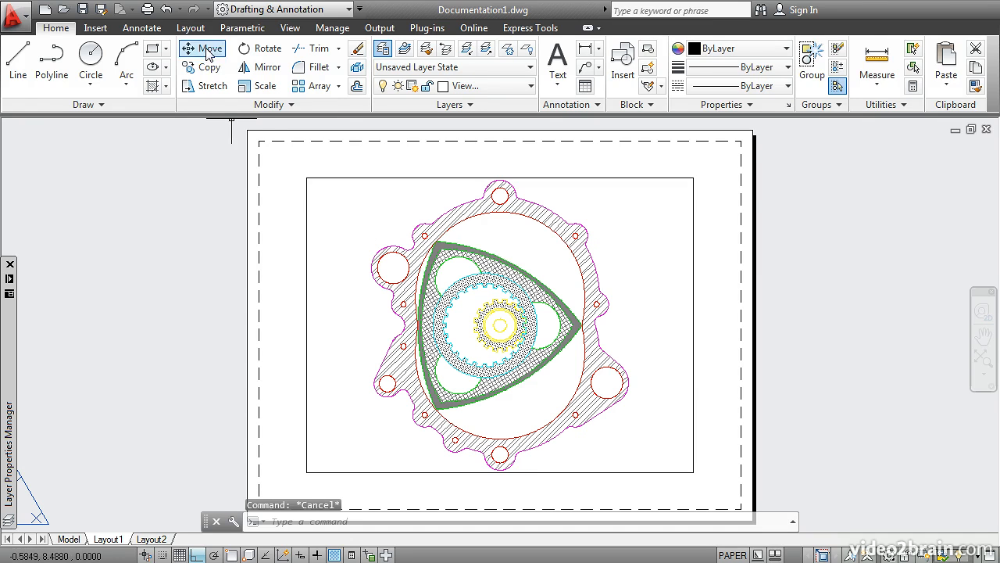
# - Modify the Layout1 page setup to use the DWG To PDF.pc3 plotter
pyautogui.click(192, 29)
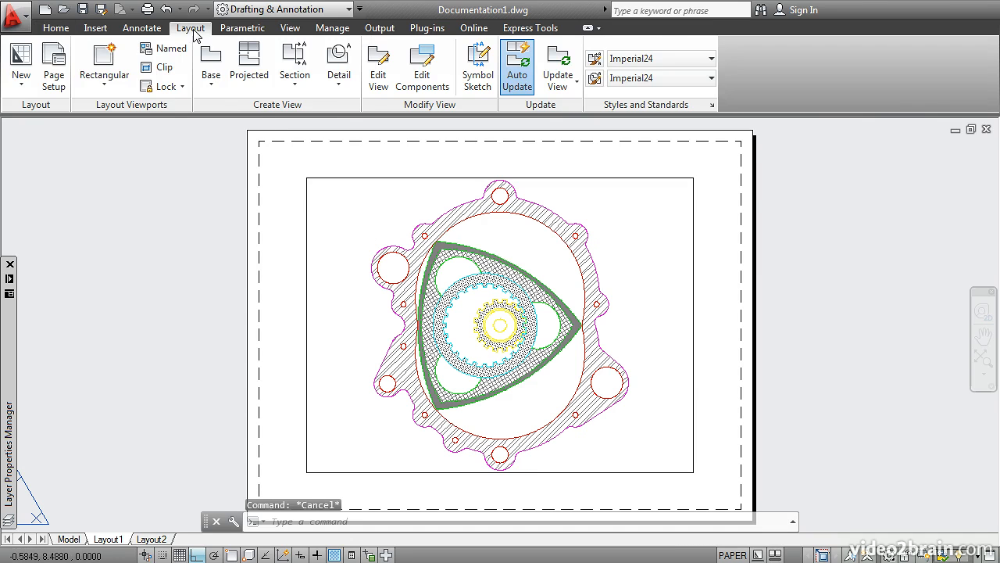
pyautogui.click(53, 64)
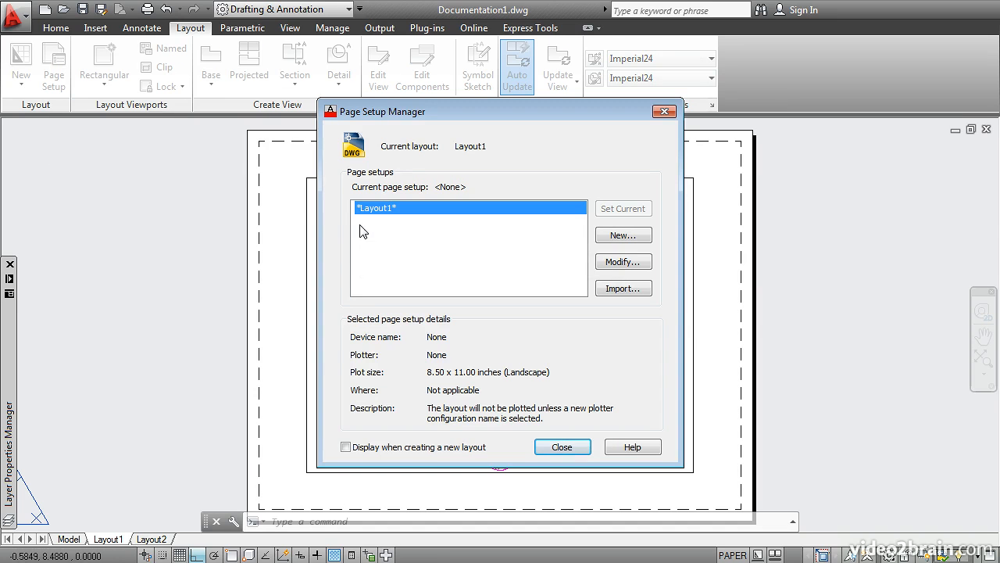
pyautogui.click(642, 264)
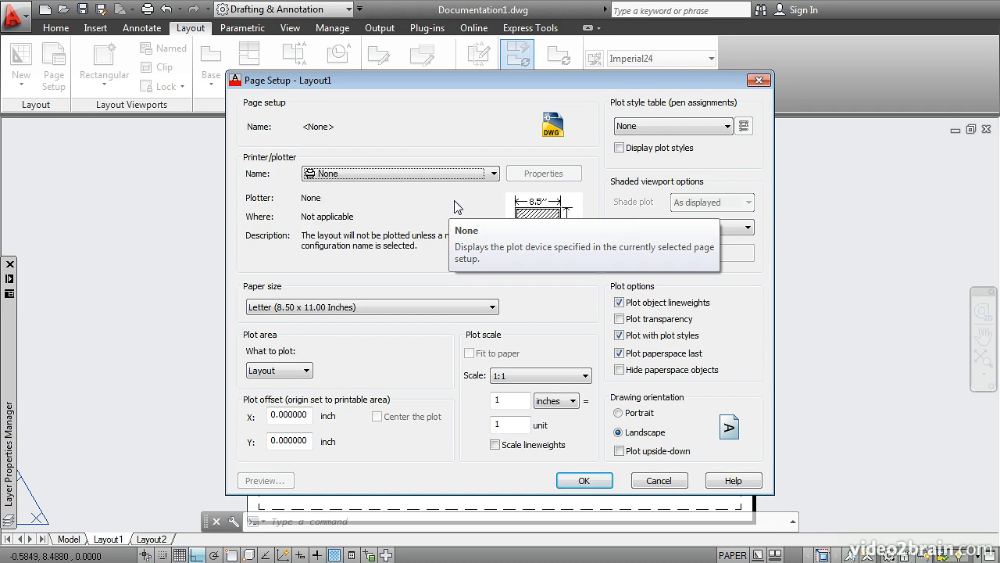
pyautogui.click(495, 174)
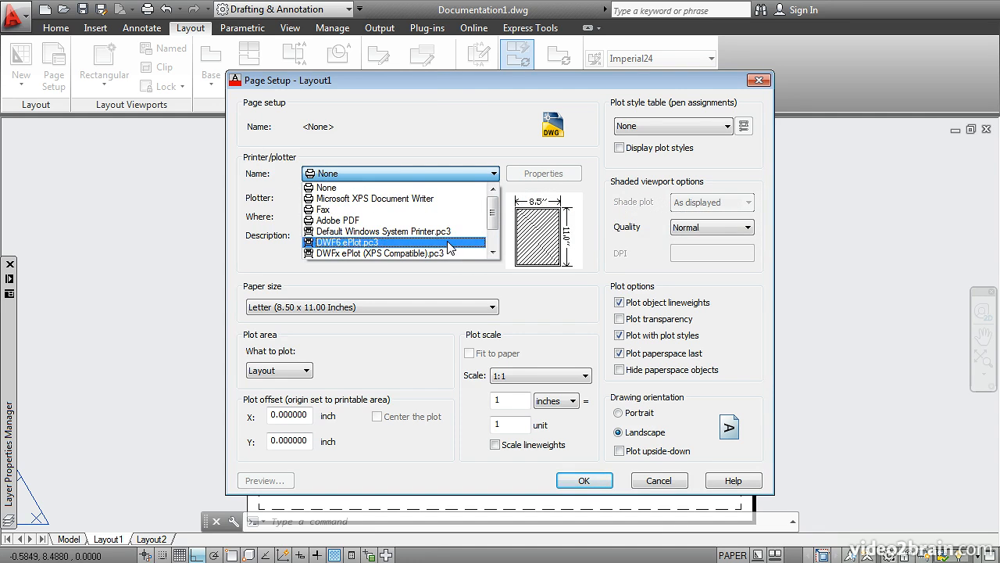
pyautogui.moveTo(496, 201); pyautogui.dragTo(492, 225)
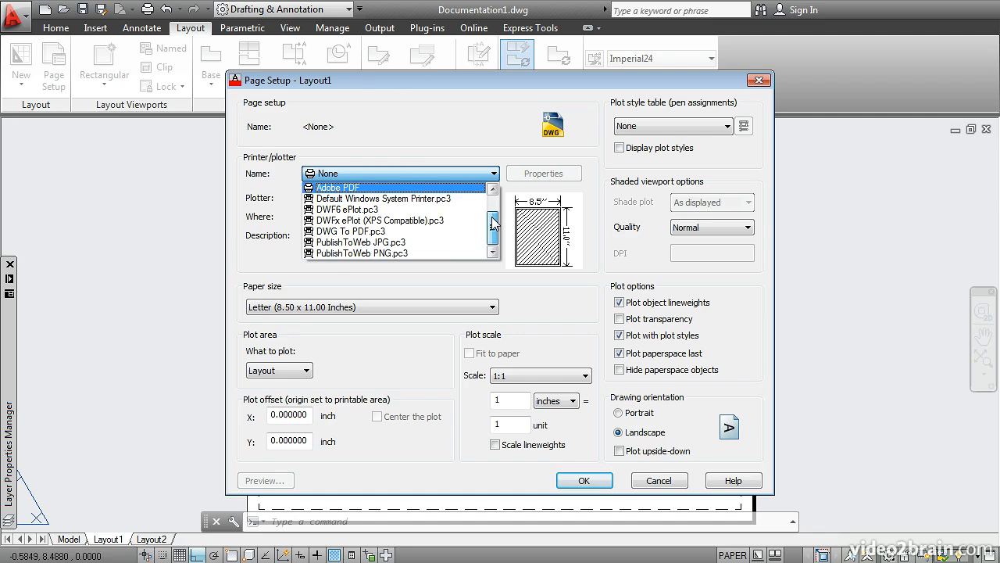
pyautogui.click(407, 232)
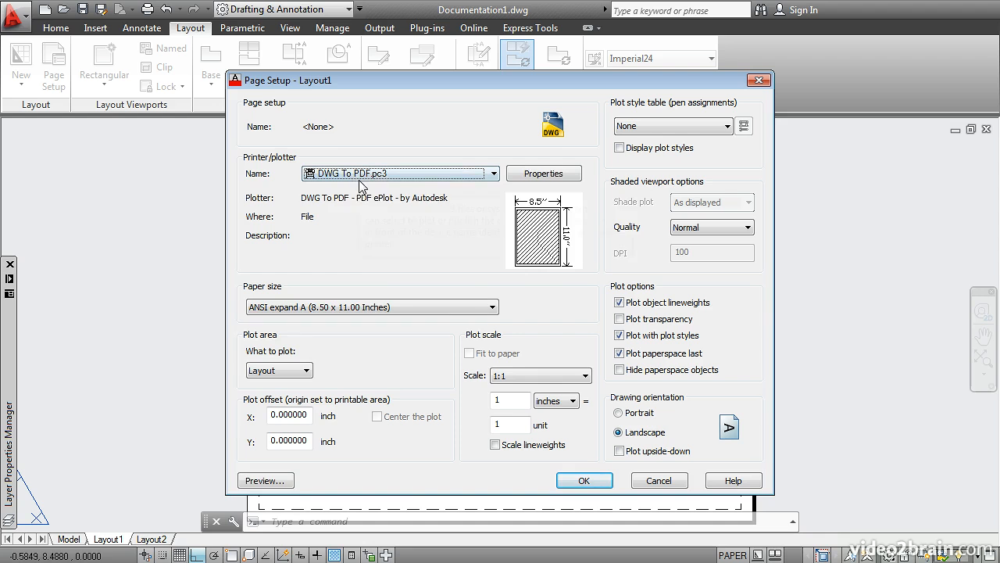
# - Set the paper size to ISO A3 (420.00 x 297.00 MM) and the plot scale to 1:1
pyautogui.click(493, 310)
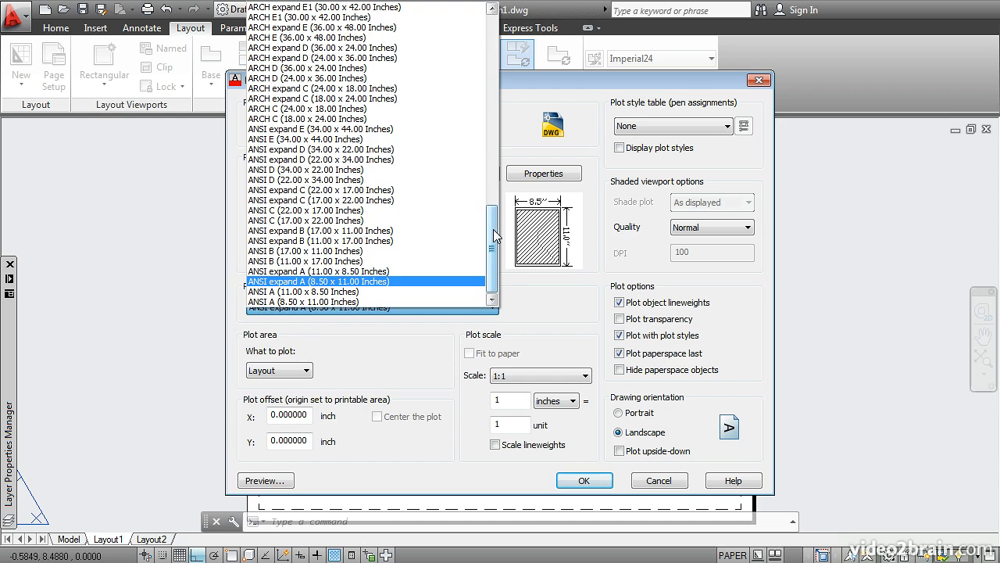
pyautogui.moveTo(493, 229); pyautogui.dragTo(493, 168)
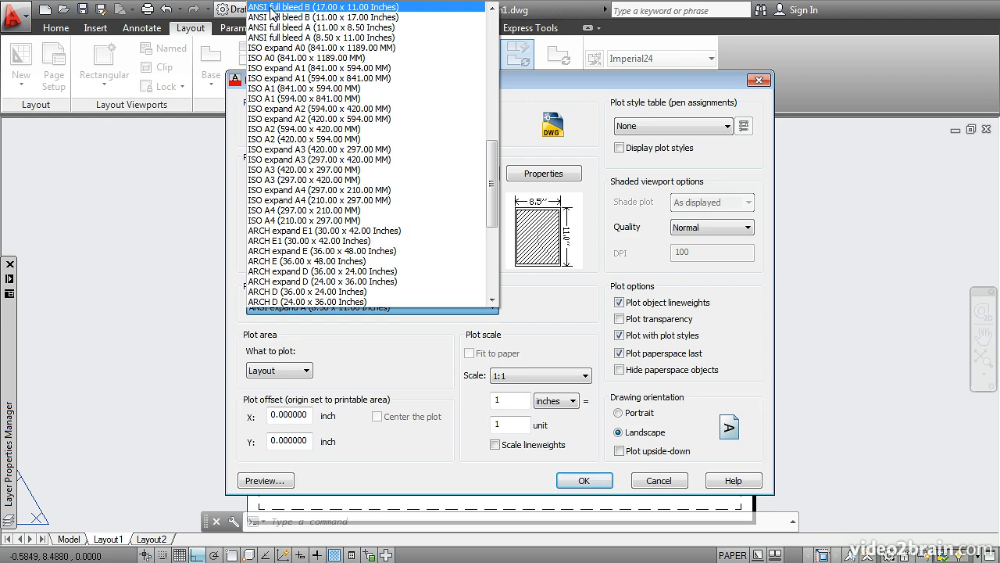
pyautogui.click(264, 174)
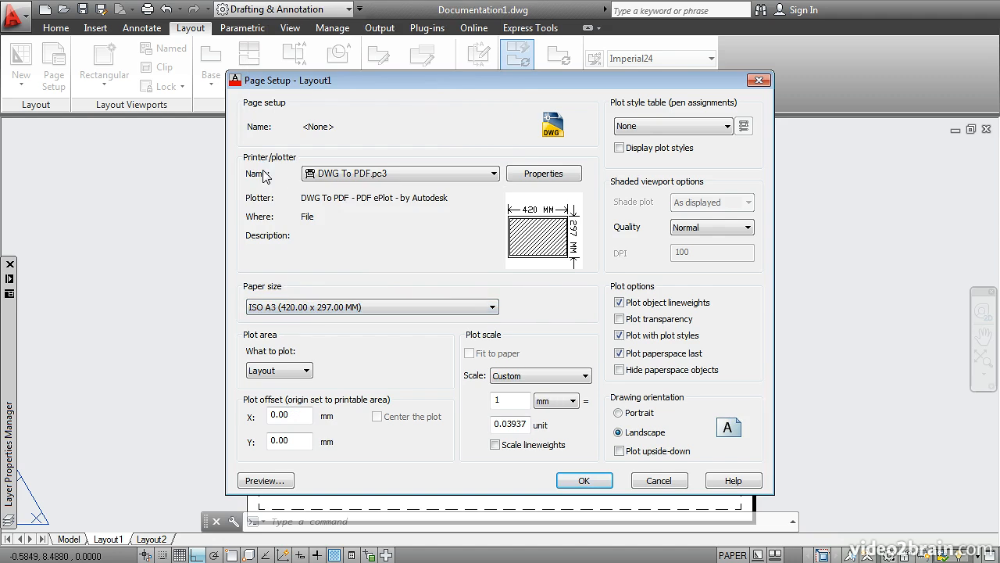
pyautogui.moveTo(513, 270)
pyautogui.click(520, 383)
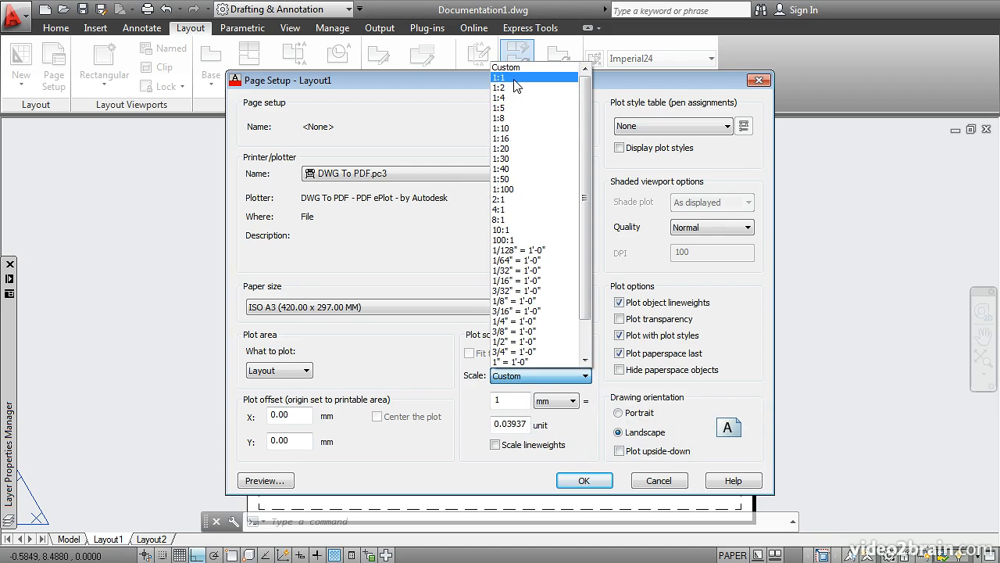
pyautogui.click(513, 78)
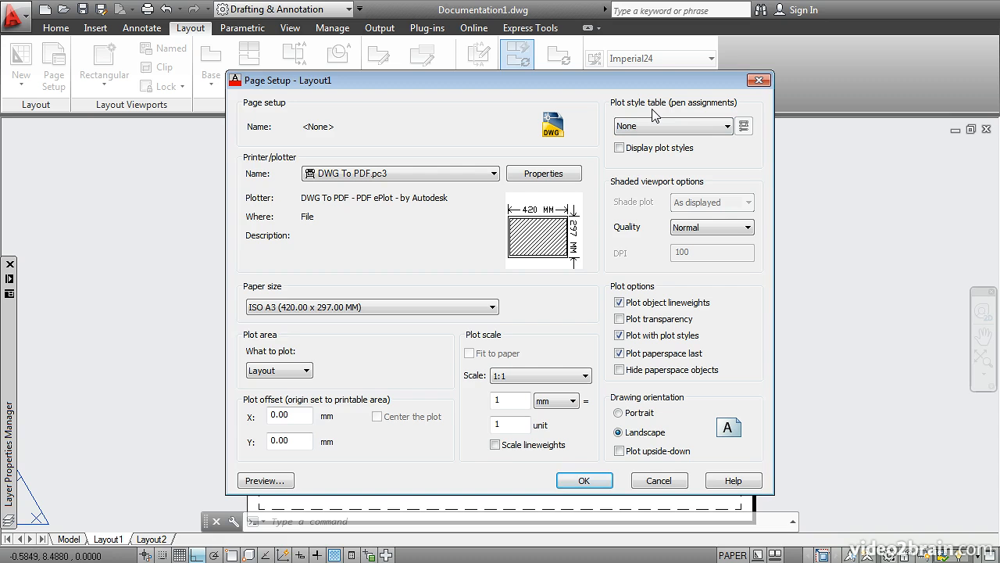
# - Assign the monochrome.ctb plot style table, enable Display plot styles, and apply the page setup to Layout1
pyautogui.click(726, 126)
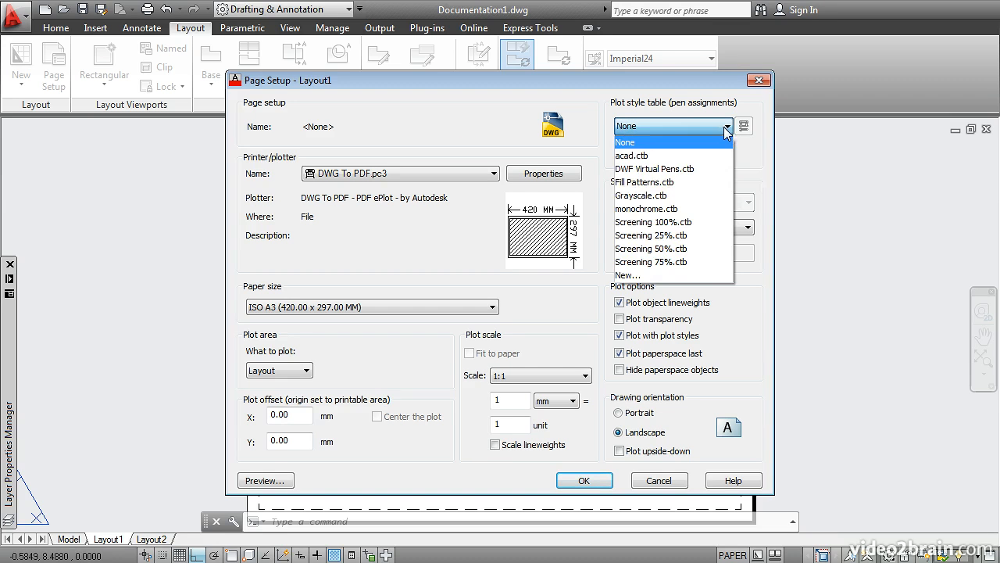
pyautogui.click(664, 210)
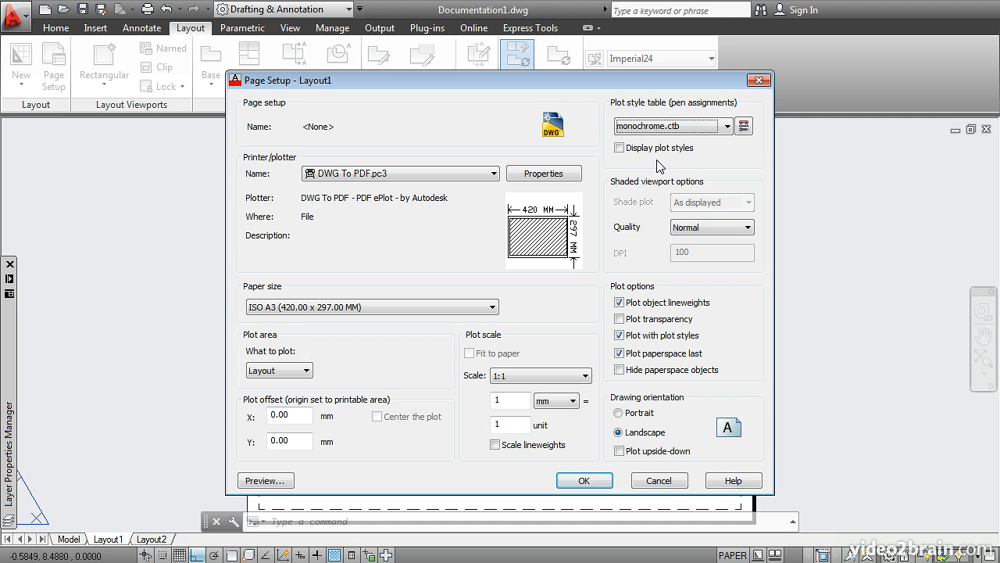
pyautogui.click(619, 148)
pyautogui.click(593, 482)
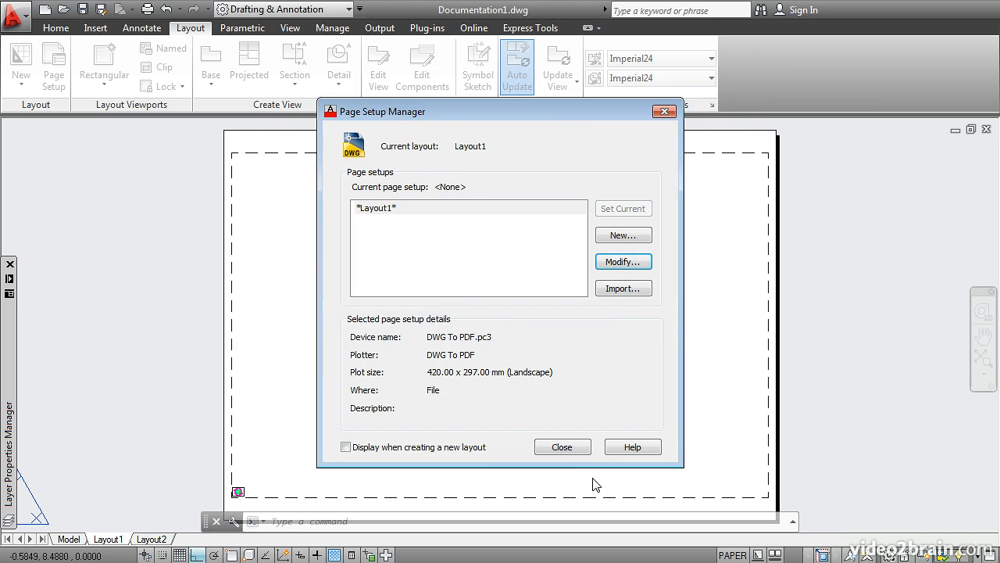
pyautogui.click(563, 447)
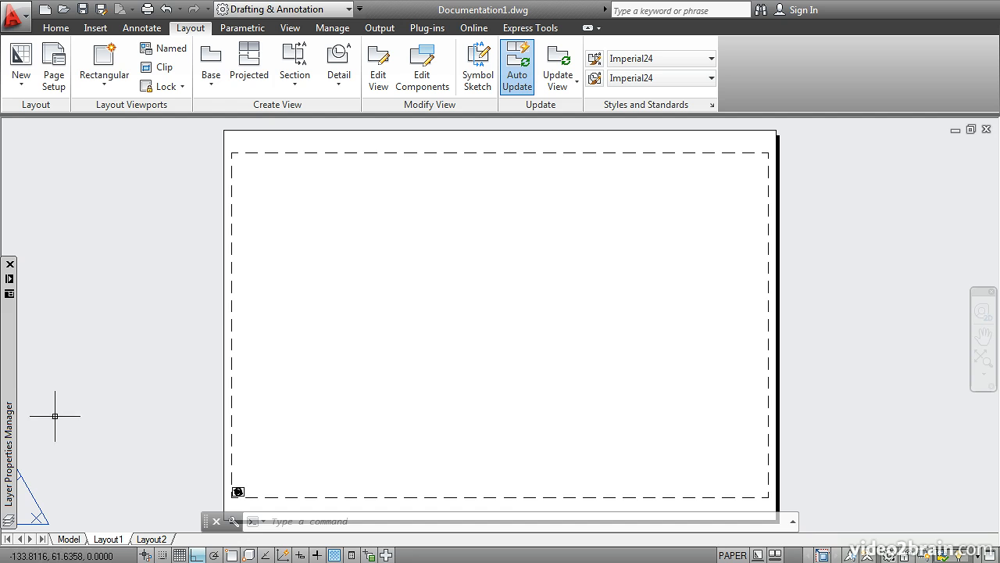
# - Make Titleblock the current layer and draw a rectangle over the full paper sheet, from its lower-left to its upper-right corner
pyautogui.moveTo(11, 377)
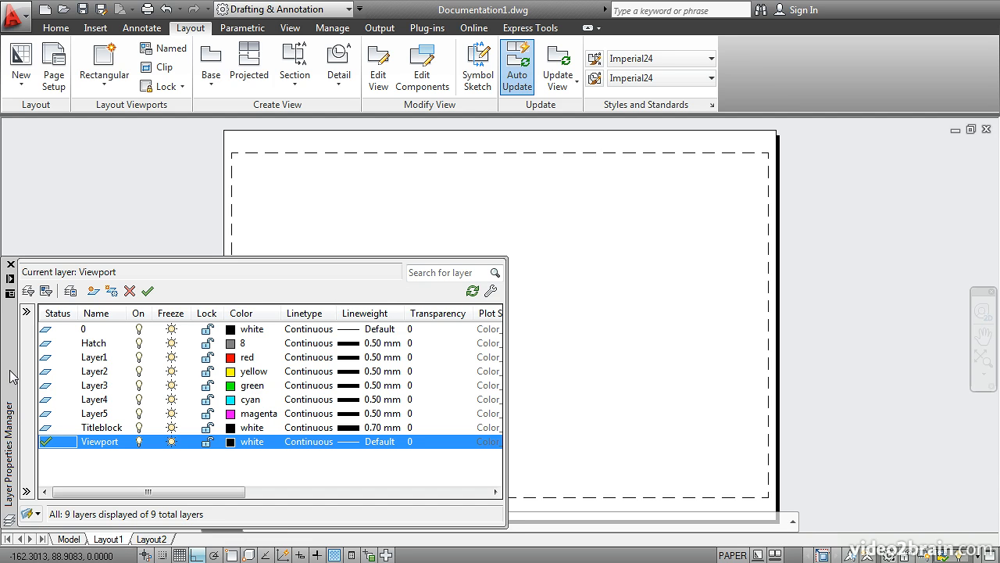
pyautogui.doubleClick(47, 428)
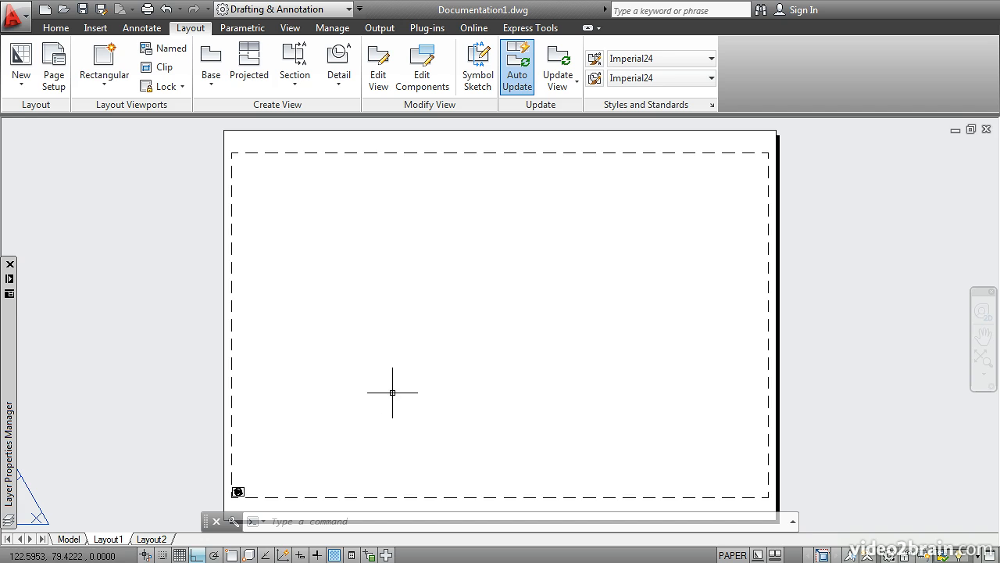
pyautogui.click(55, 29)
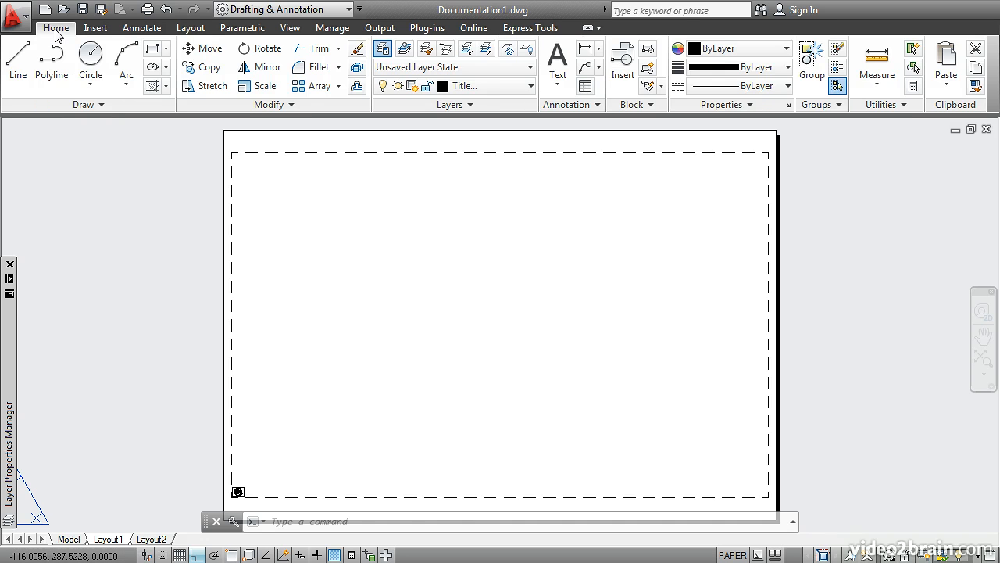
pyautogui.click(153, 50)
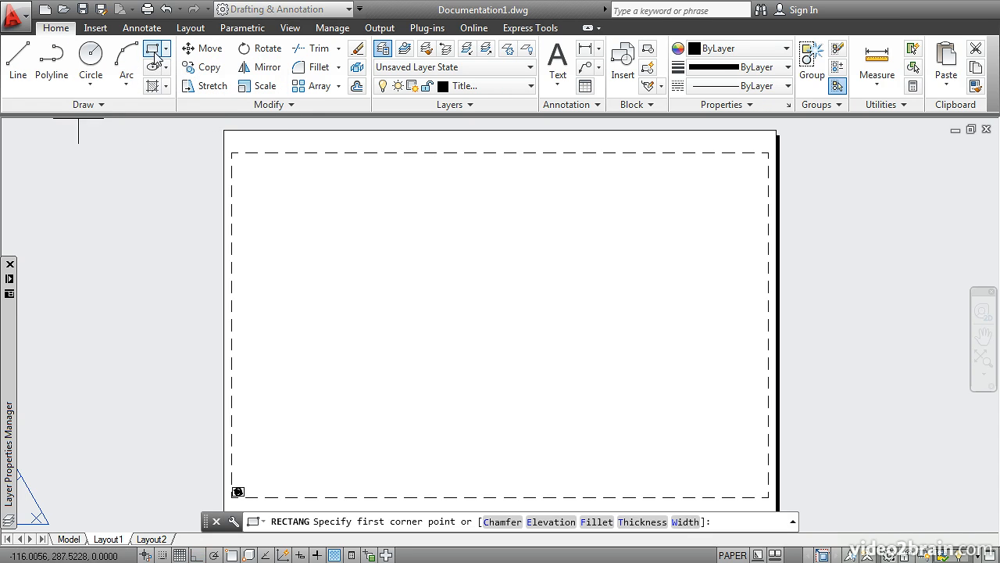
pyautogui.scroll(-2, 172, 352)
pyautogui.moveTo(172, 352); pyautogui.dragTo(196, 286, button='middle')
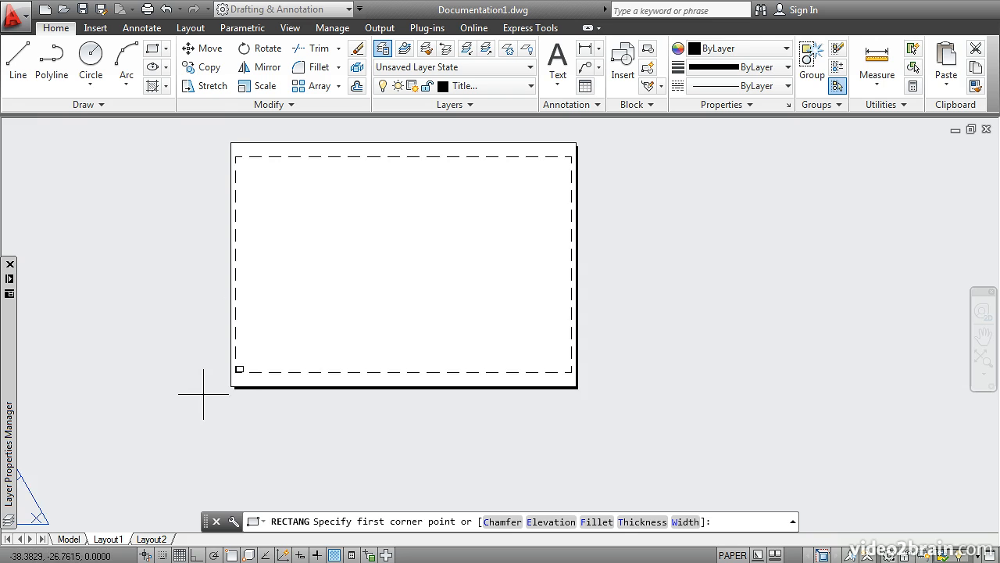
pyautogui.scroll(4, 203, 395)
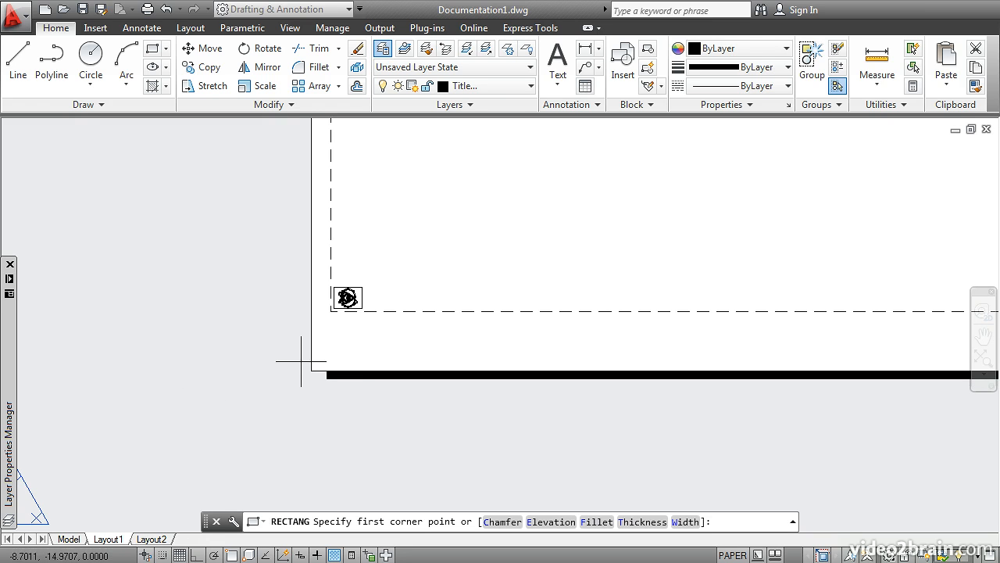
pyautogui.scroll(5, 308, 369)
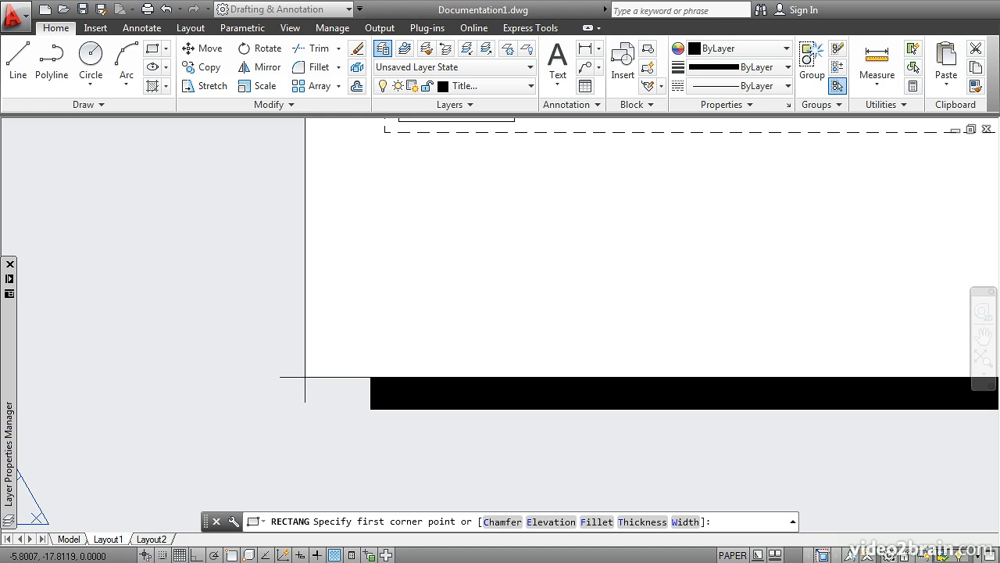
pyautogui.click(305, 377)
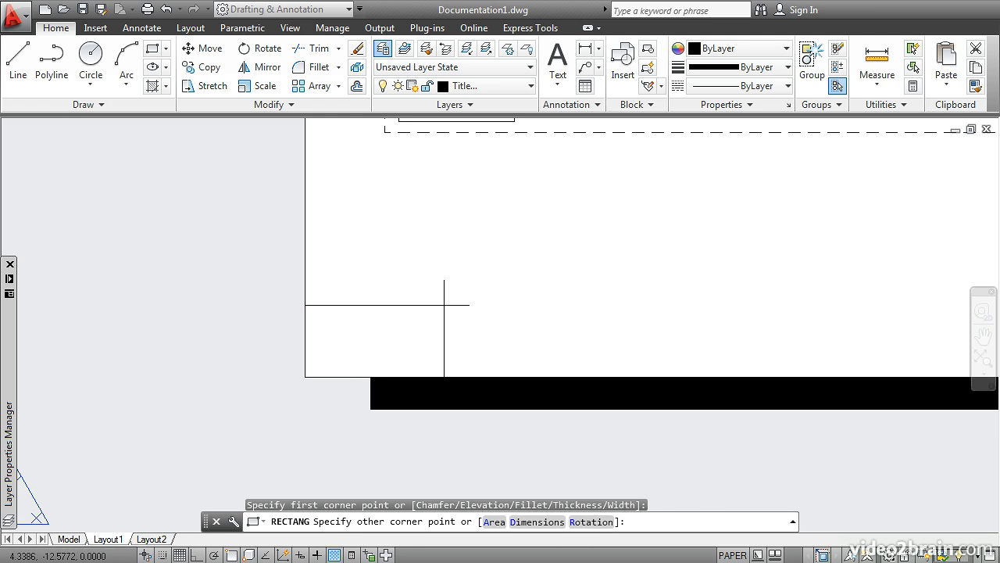
pyautogui.scroll(-4, 445, 234)
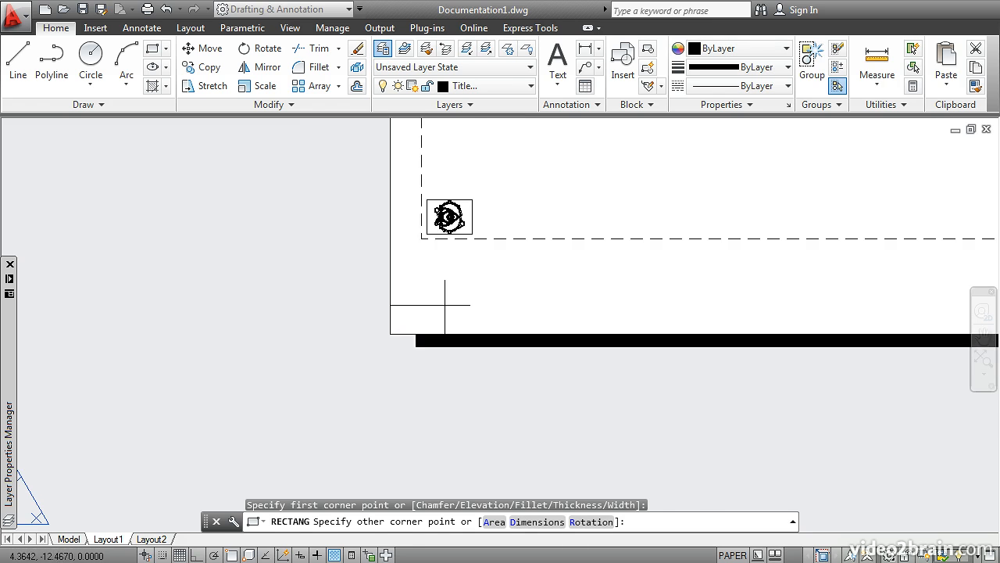
pyautogui.moveTo(703, 156); pyautogui.dragTo(439, 379, button='middle')
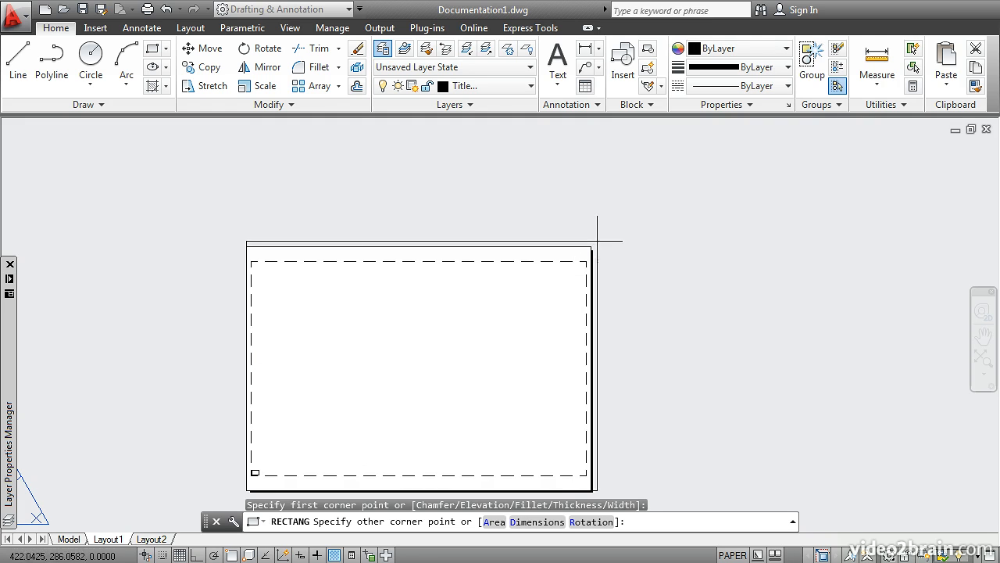
pyautogui.scroll(4, 597, 218)
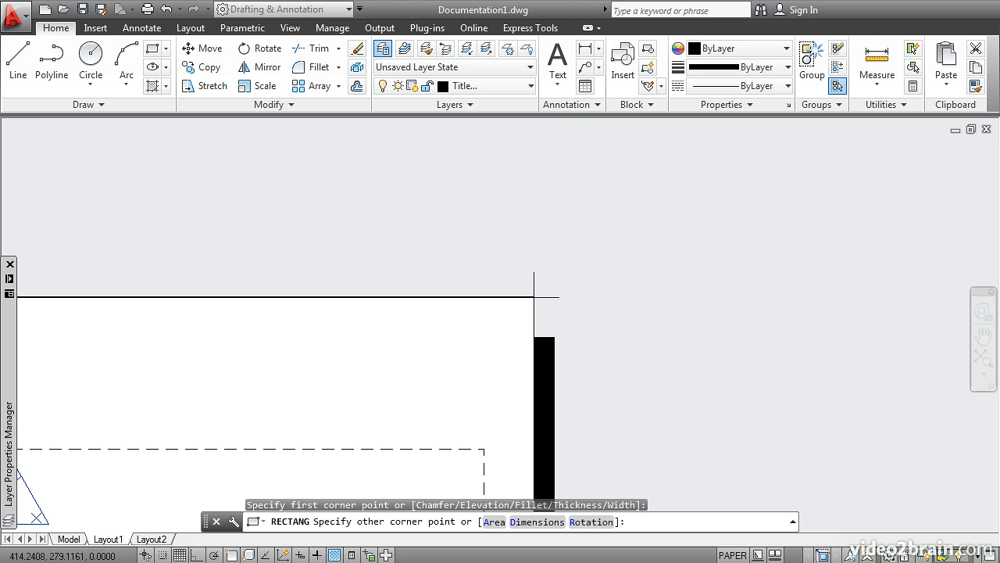
pyautogui.click(535, 297)
# - Offset the paper-edge rectangle 20 mm inward to create the title block border
pyautogui.scroll(-10, 618, 300)
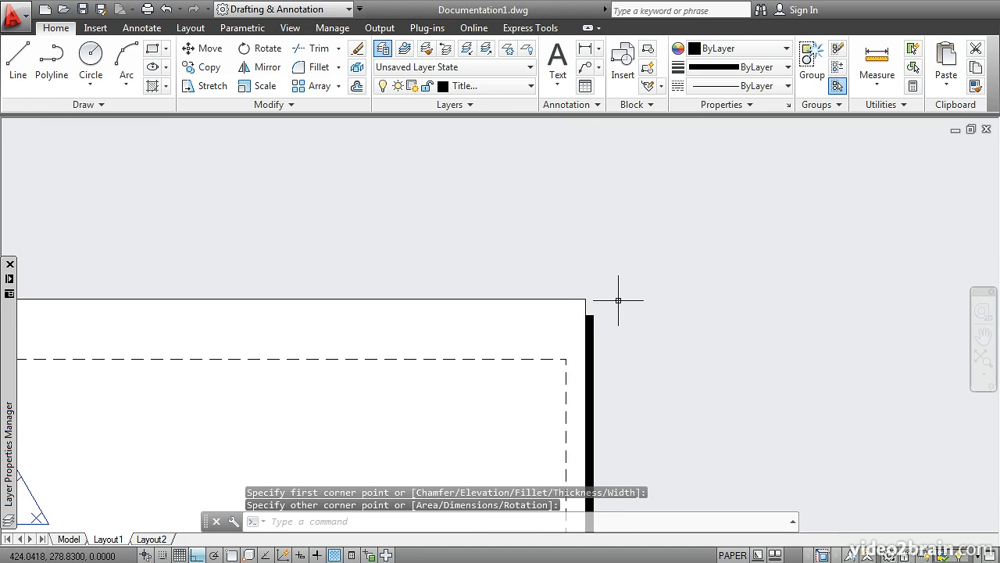
pyautogui.scroll(-3, 618, 300)
pyautogui.scroll(3, 520, 293)
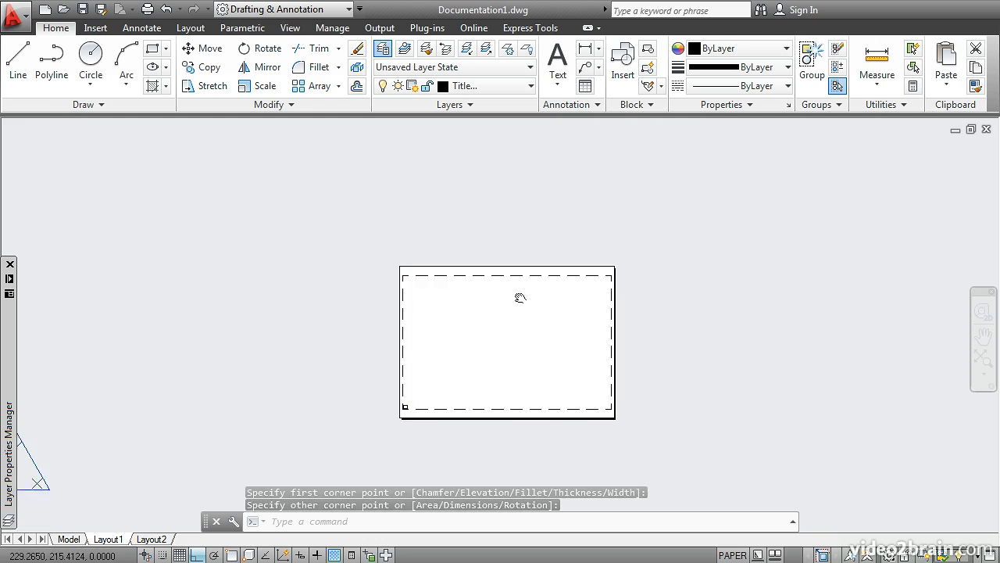
pyautogui.moveTo(520, 291); pyautogui.dragTo(499, 271, button='middle')
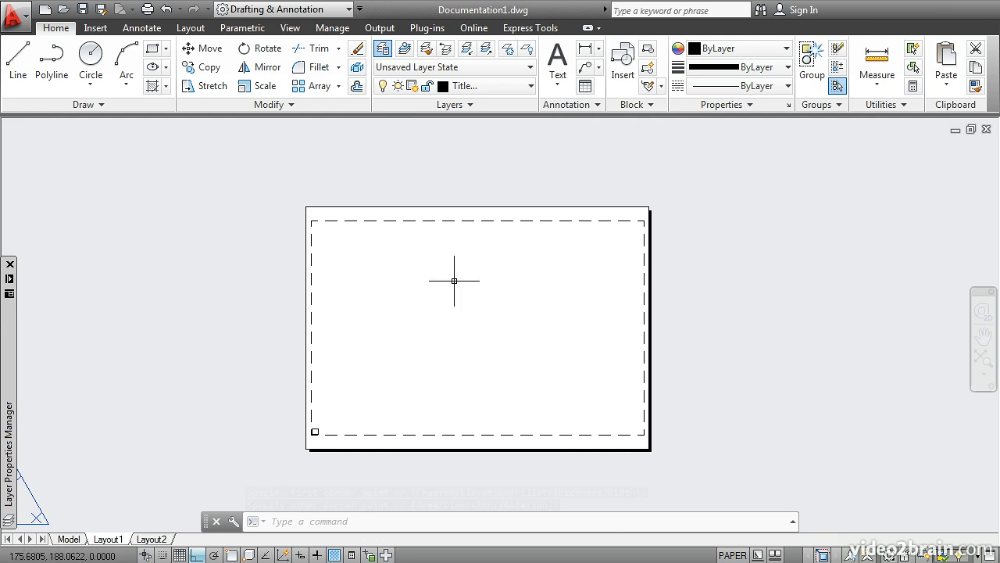
pyautogui.click(358, 87)
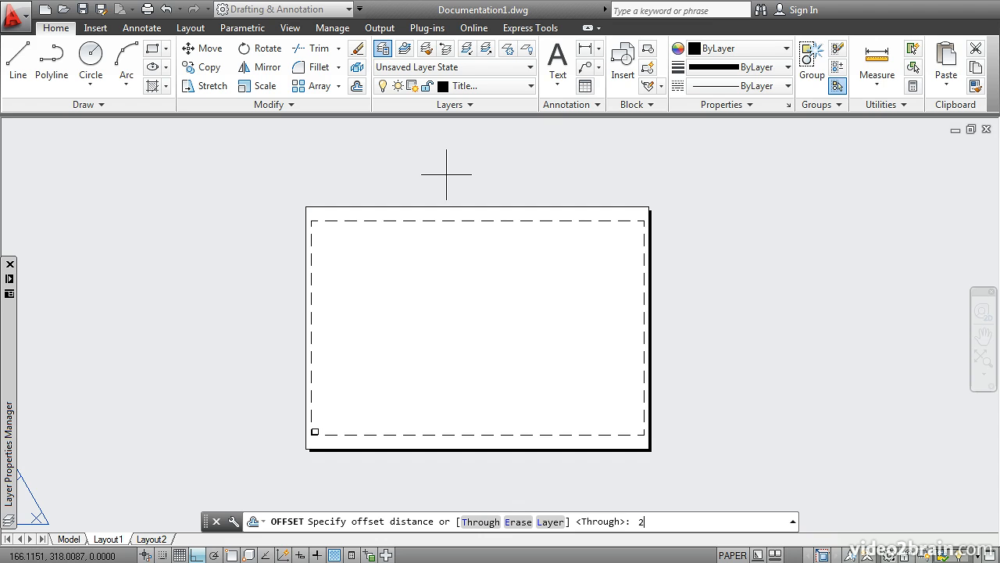
pyautogui.press('Return')
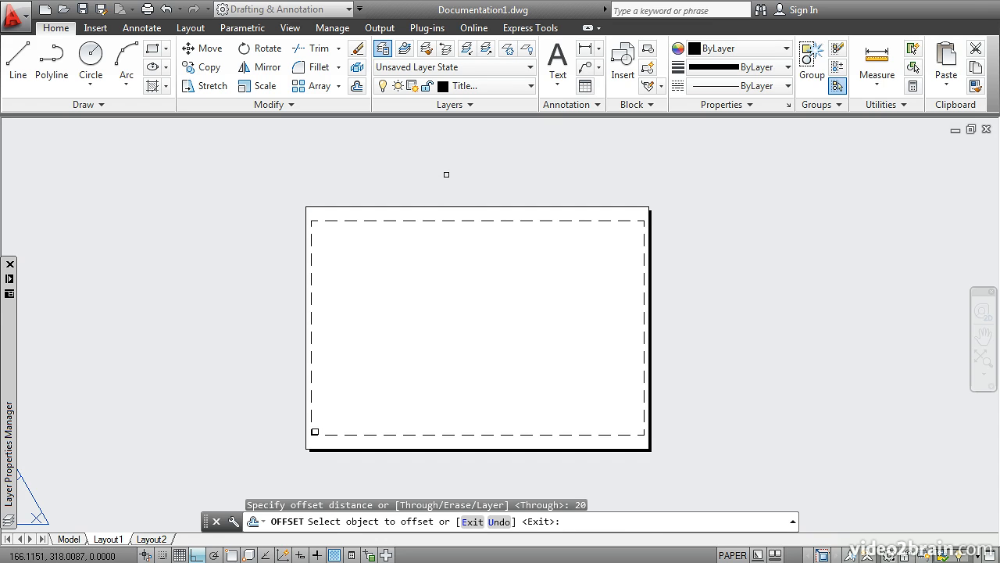
pyautogui.click(452, 206)
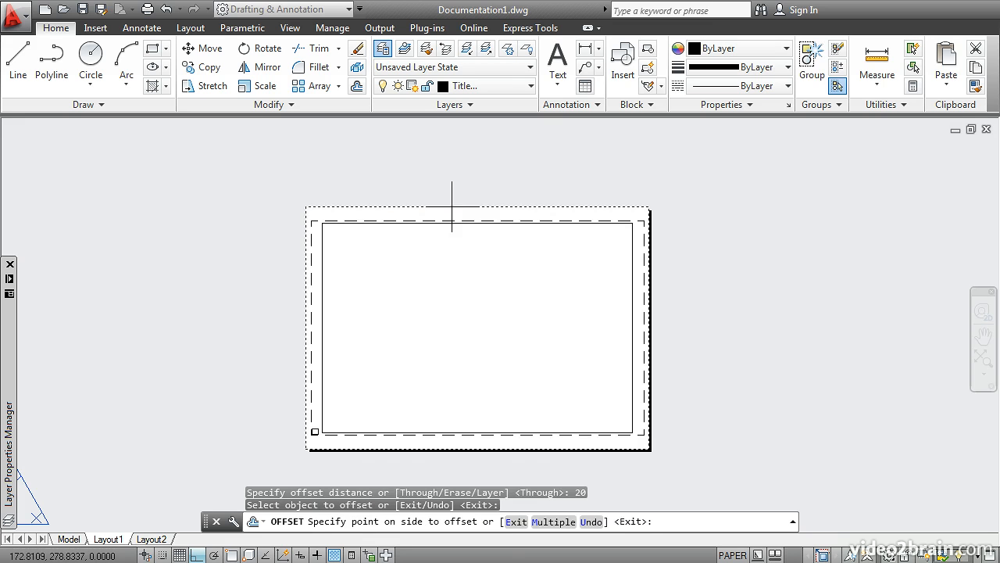
pyautogui.click(454, 286)
pyautogui.press('Return')
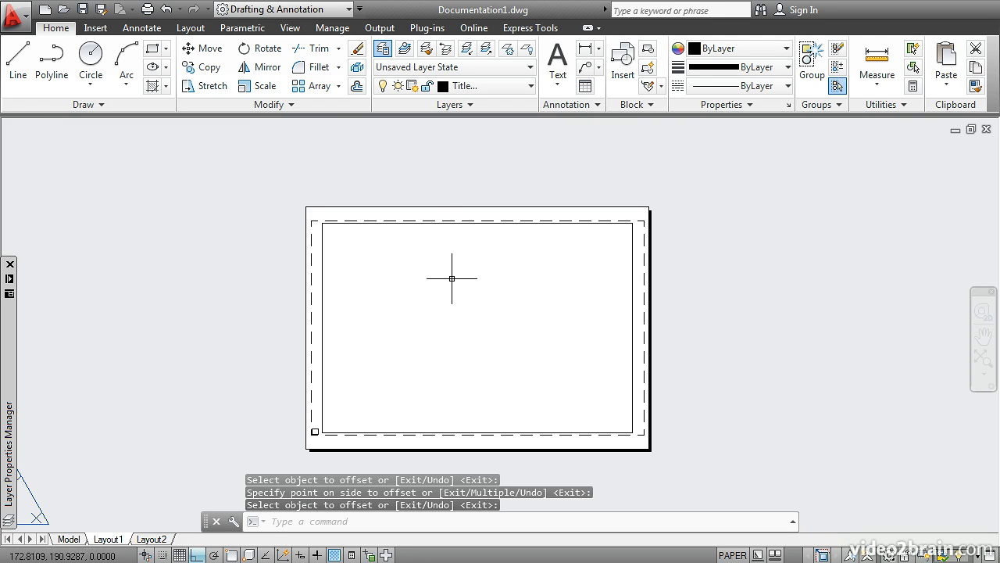
# - Erase the outer rectangle that runs along the paper edge
pyautogui.click(358, 49)
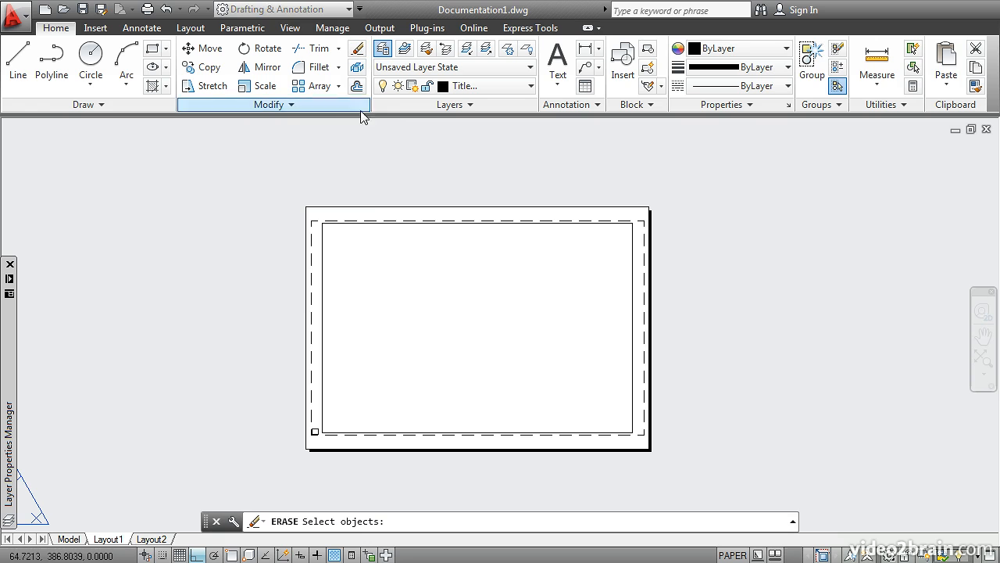
pyautogui.click(374, 206)
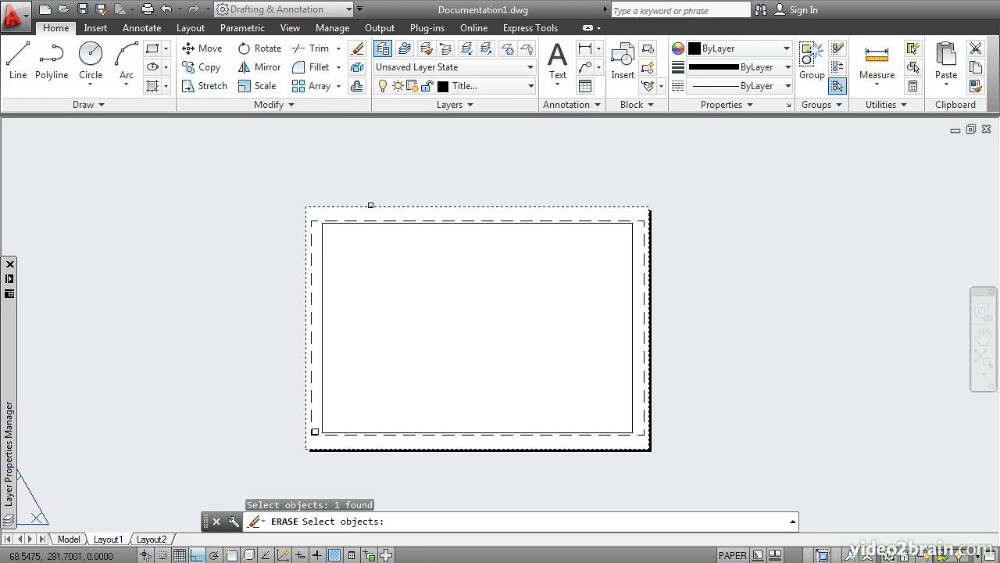
pyautogui.press('Return')
# - Explode the inner border rectangle into separate lines
pyautogui.scroll(2, 435, 283)
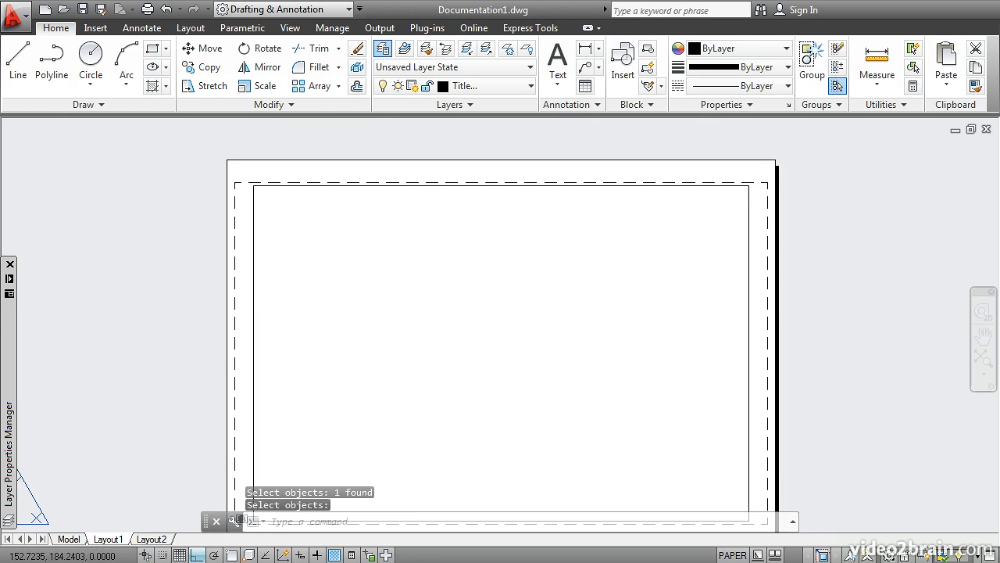
pyautogui.moveTo(435, 281); pyautogui.dragTo(378, 251, button='middle')
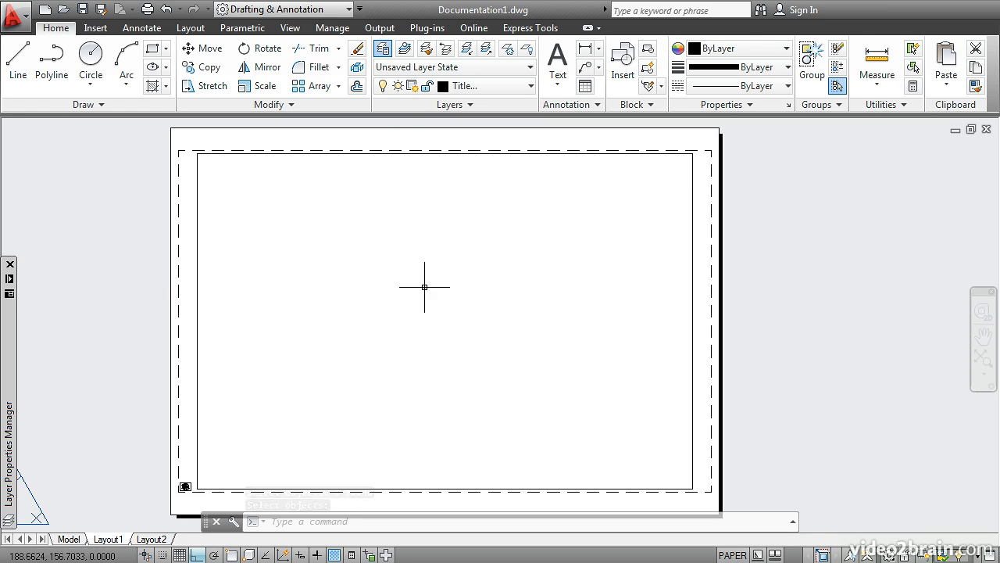
pyautogui.click(357, 68)
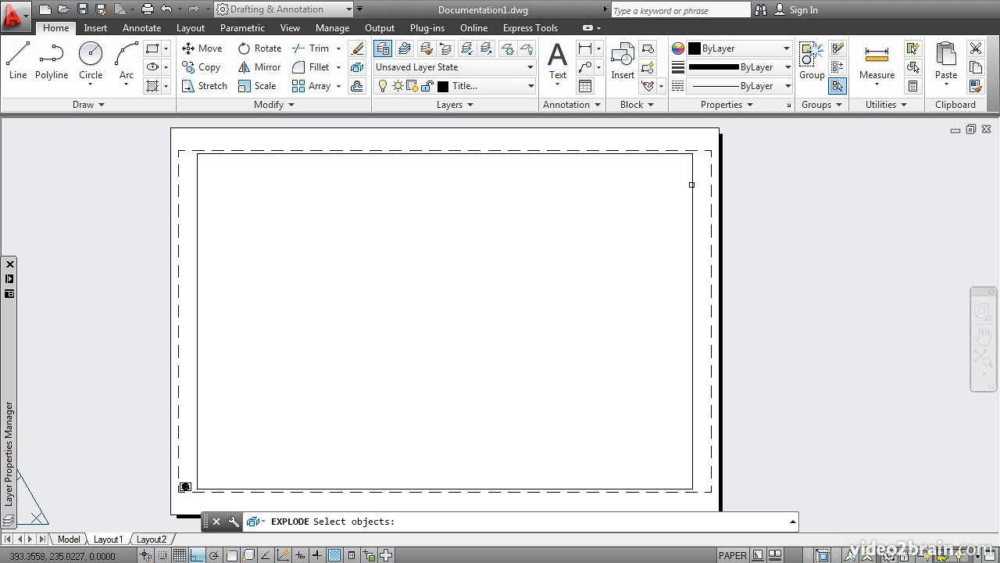
pyautogui.click(691, 184)
pyautogui.press('Return')
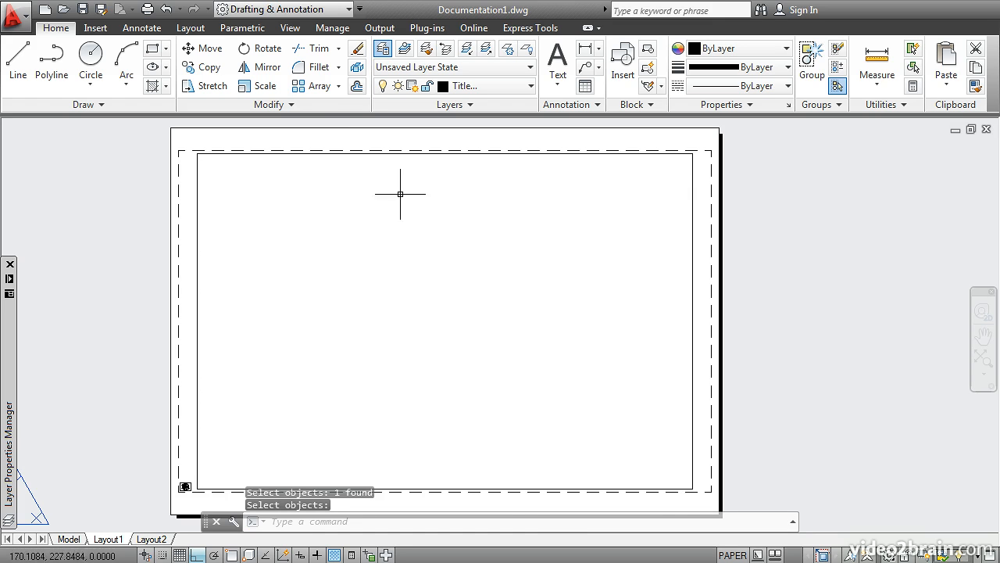
# - Offset the border's right-hand vertical line 60 mm inward to form the title block column
pyautogui.click(357, 88)
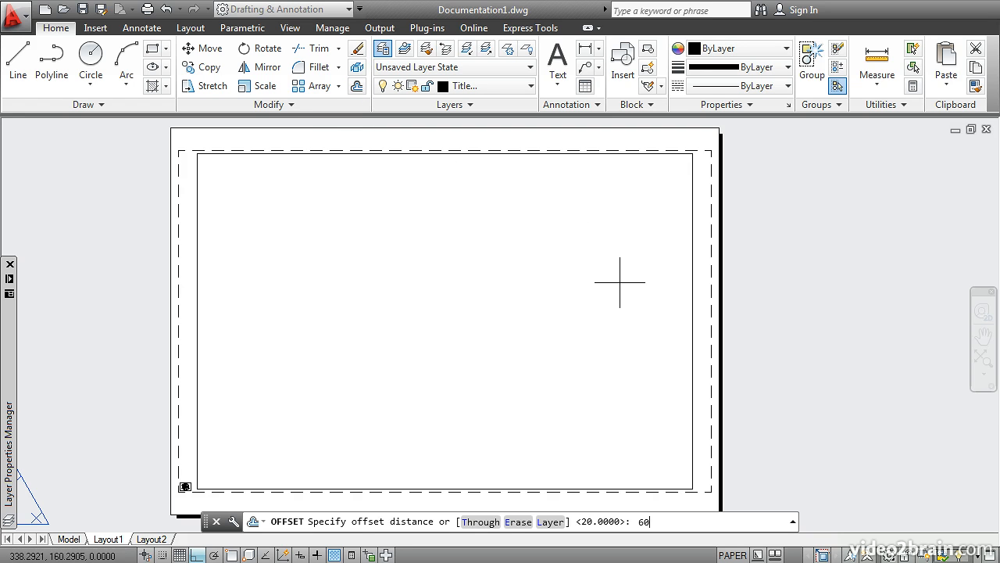
pyautogui.press('Return')
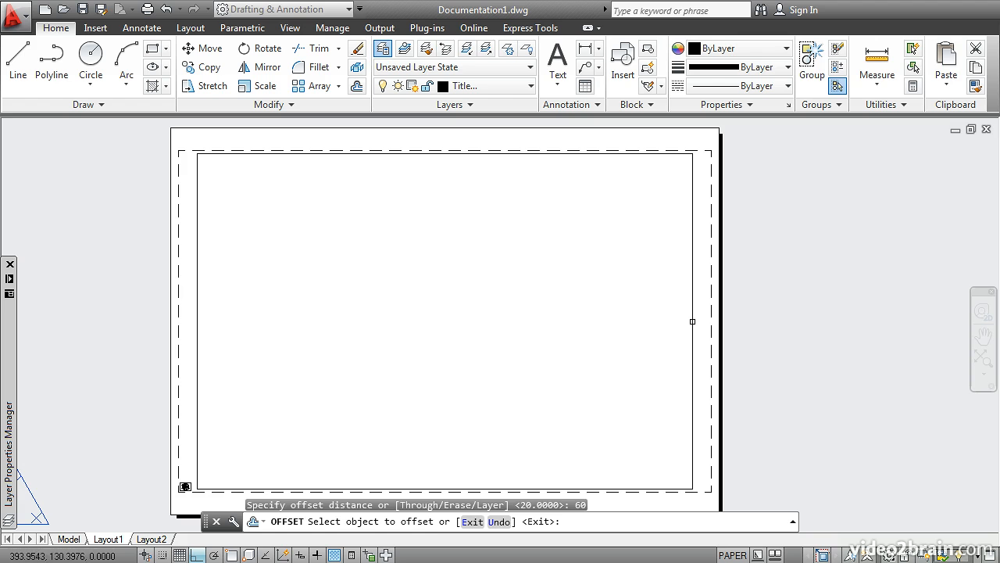
pyautogui.click(693, 321)
pyautogui.click(501, 340)
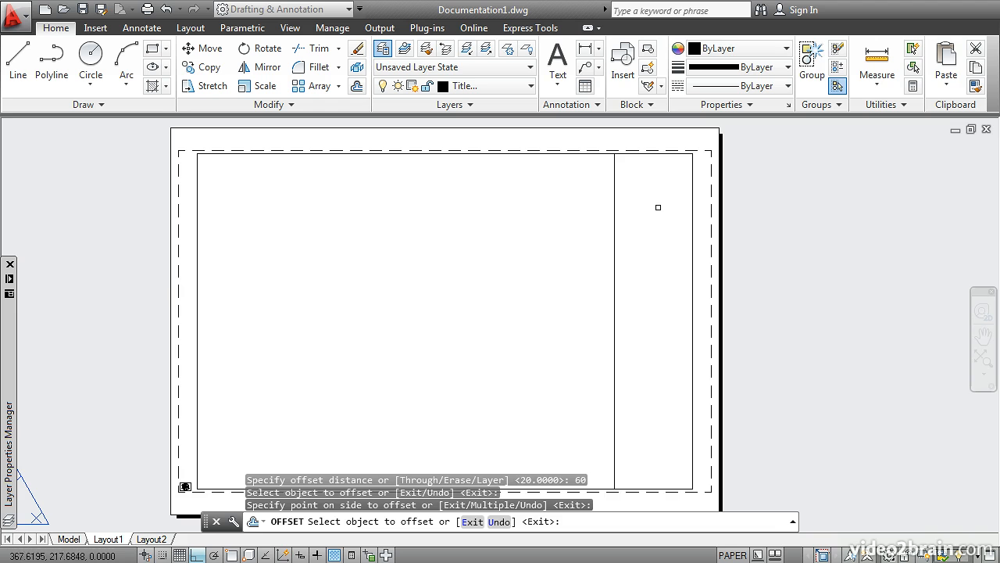
pyautogui.press('Return')
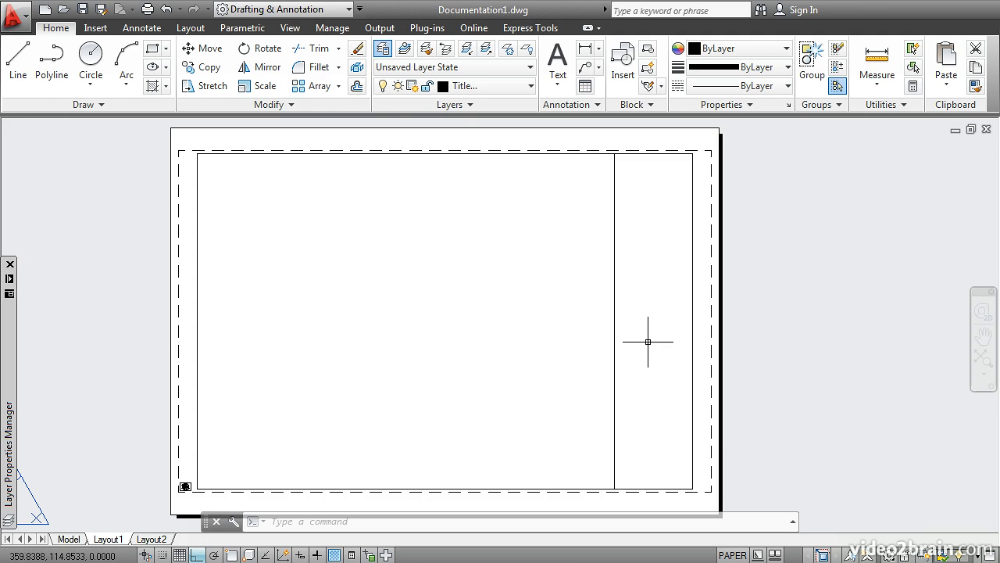
# - Offset the border's top line 60 mm downward and its bottom line 60 mm upward
pyautogui.click(356, 88)
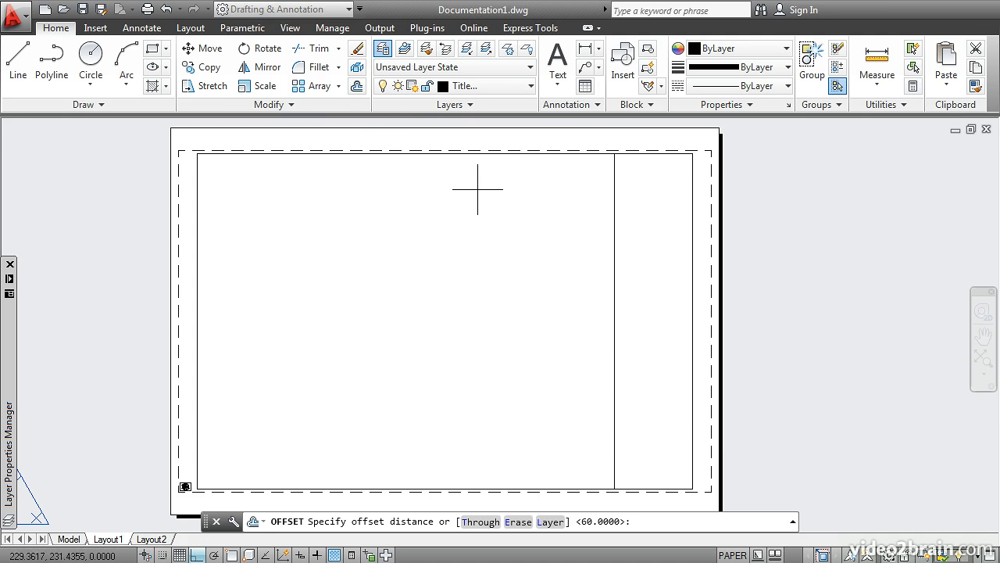
pyautogui.press('Return')
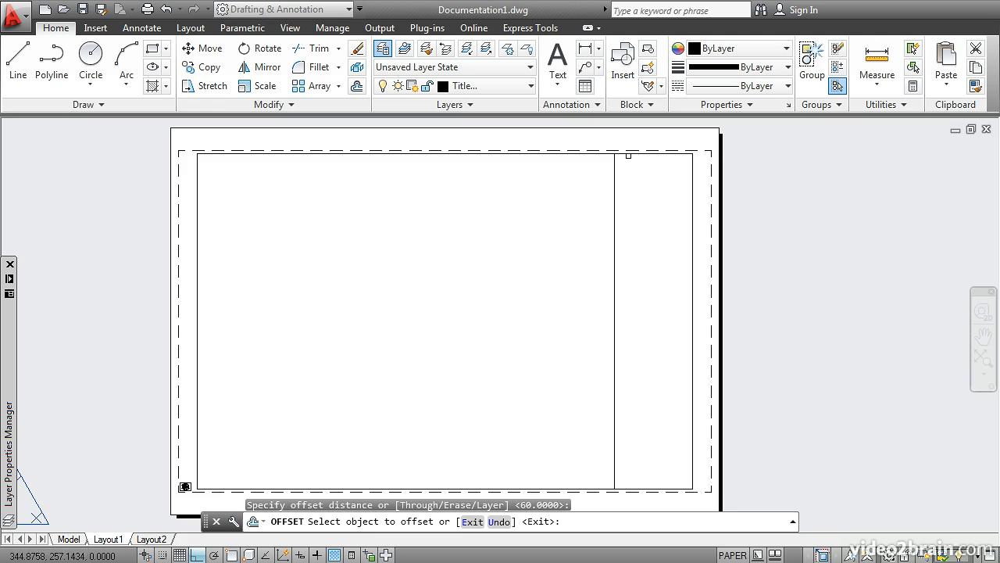
pyautogui.click(628, 154)
pyautogui.click(644, 252)
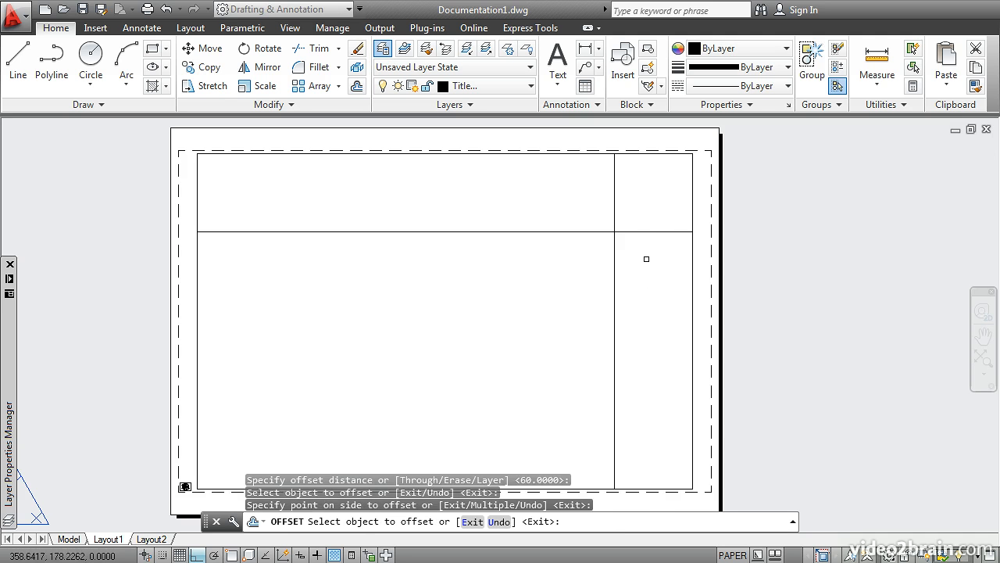
pyautogui.click(662, 488)
pyautogui.click(646, 375)
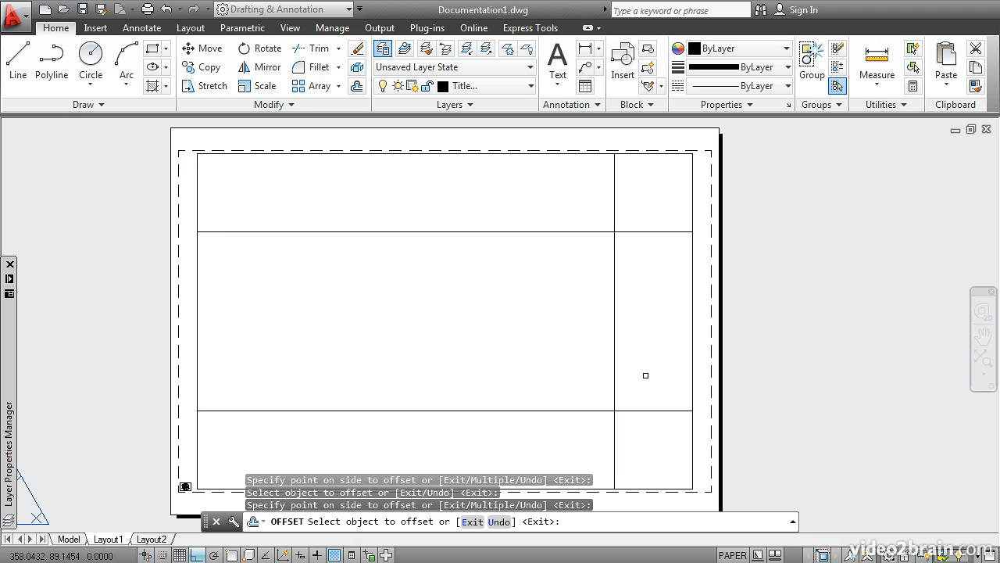
pyautogui.press('Return')
# - Offset the lower interior horizontal line 30 mm downward to split the bottom strip
pyautogui.press('Return')
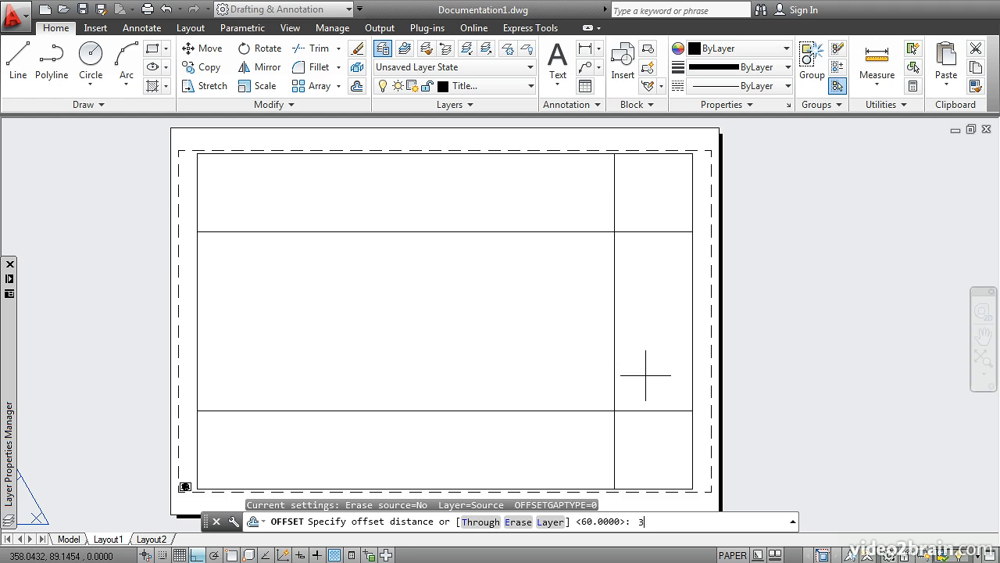
pyautogui.press('Return')
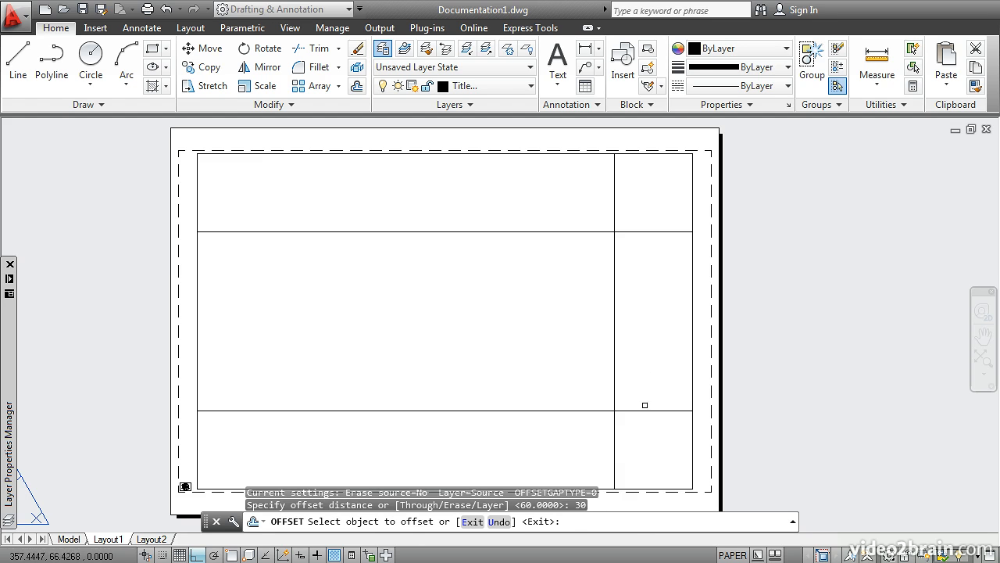
pyautogui.click(644, 409)
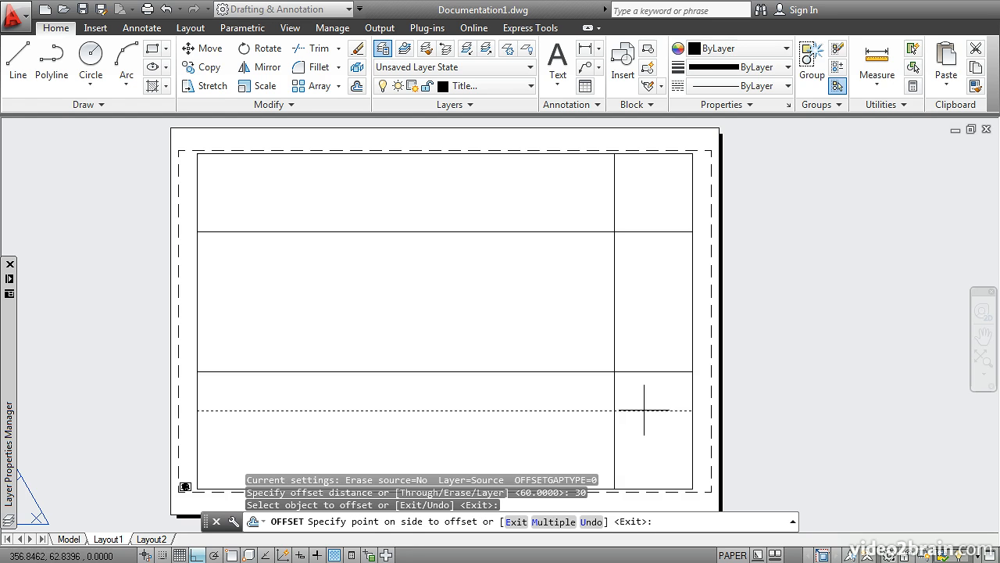
pyautogui.click(643, 466)
pyautogui.press('Return')
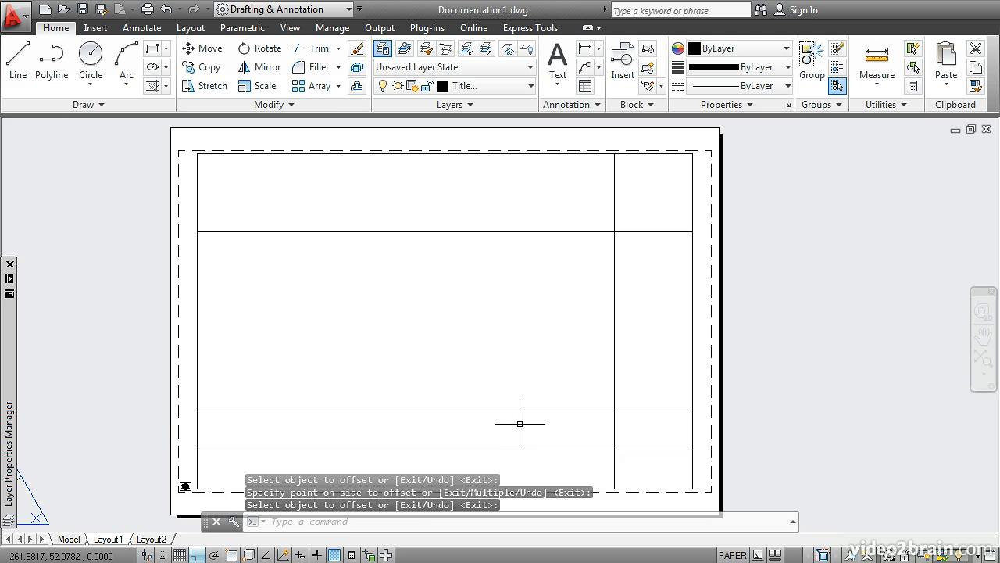
# - Trim the three interior horizontal lines left of the title block column, using all objects as cutting edges
pyautogui.click(316, 48)
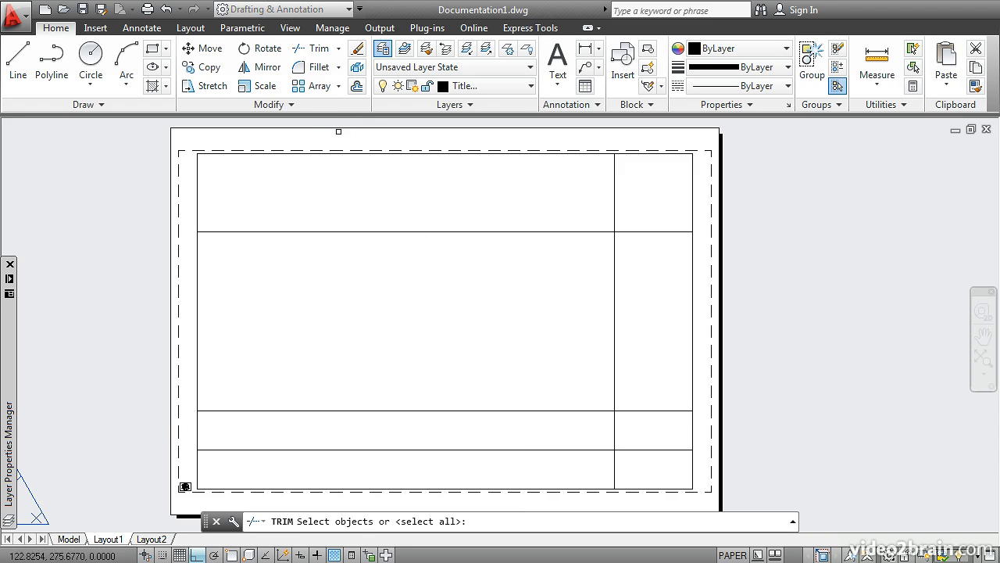
pyautogui.press('Return')
pyautogui.click(600, 465)
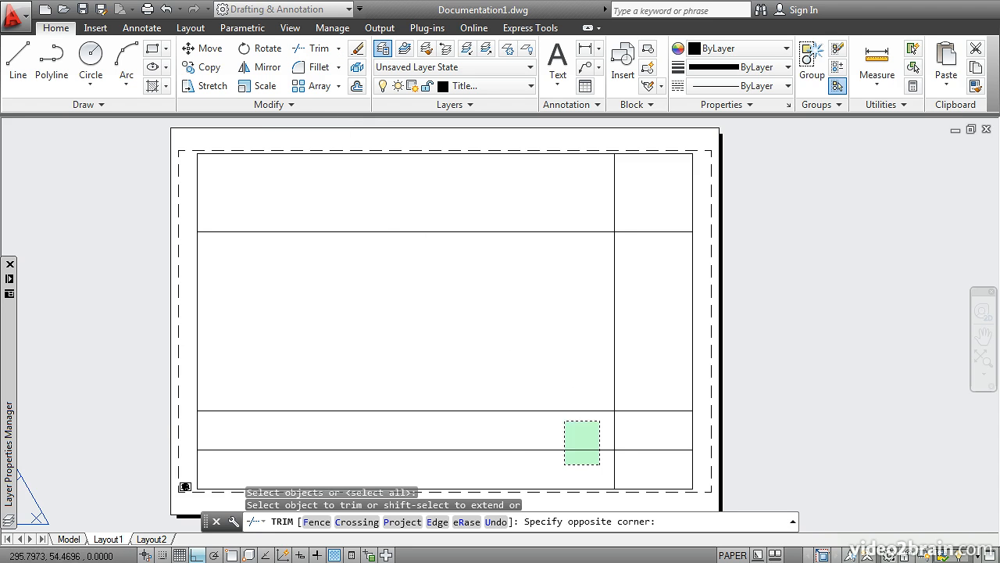
pyautogui.click(472, 216)
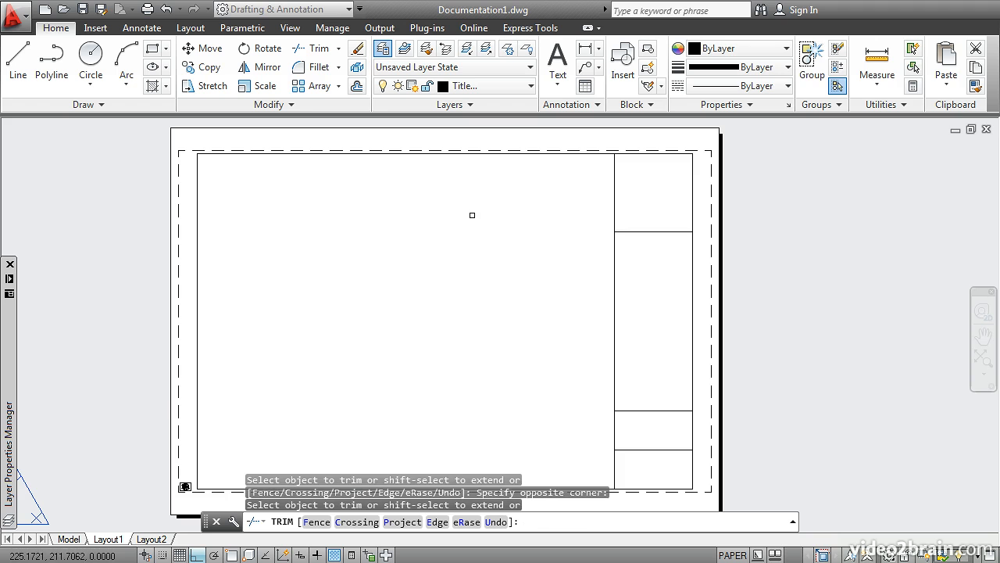
pyautogui.press('Return')
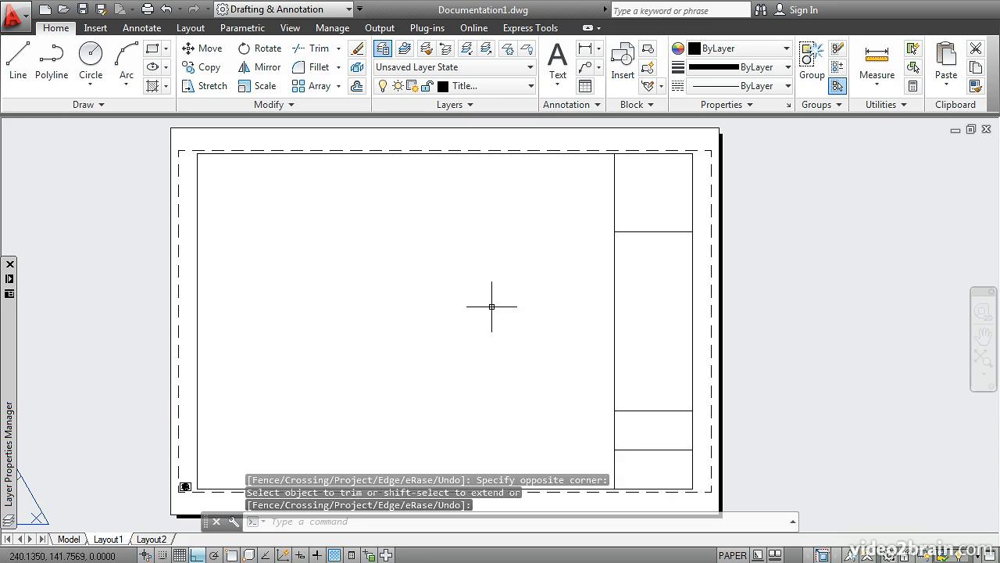